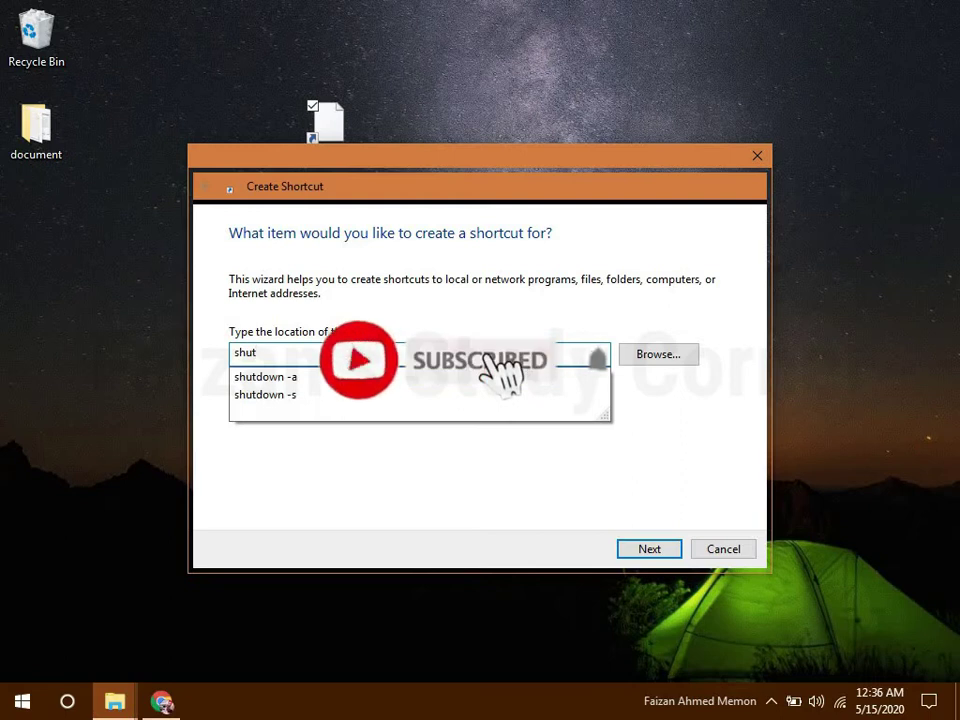
Create the desktop shortcut with the location "shutdown -s -t 60" and keep the suggested name shutdown.exe
{"action": "type", "text": "down -"}
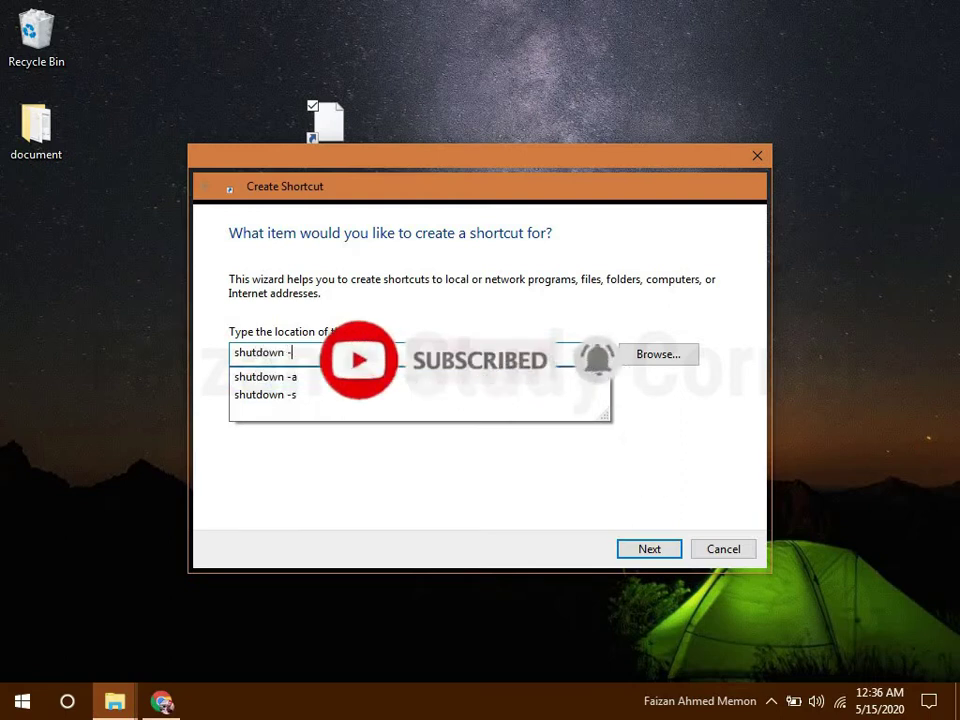
{"action": "type", "text": "s -t"}
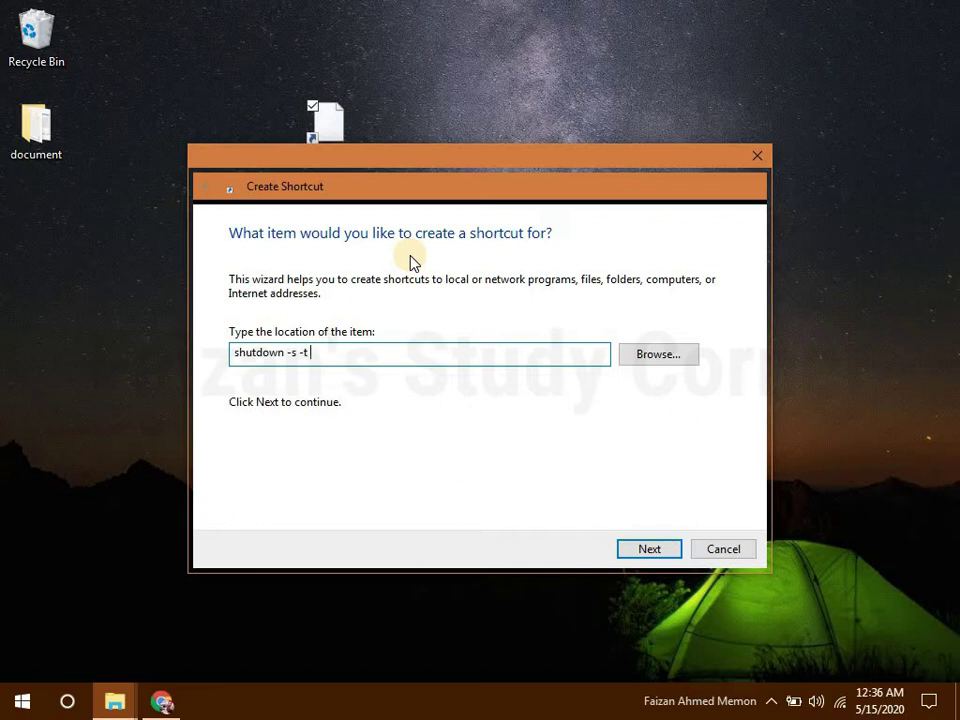
{"action": "type", "text": "4"}
{"action": "type", "text": "0"}
{"action": "left_click", "coordinate": [647, 549]}
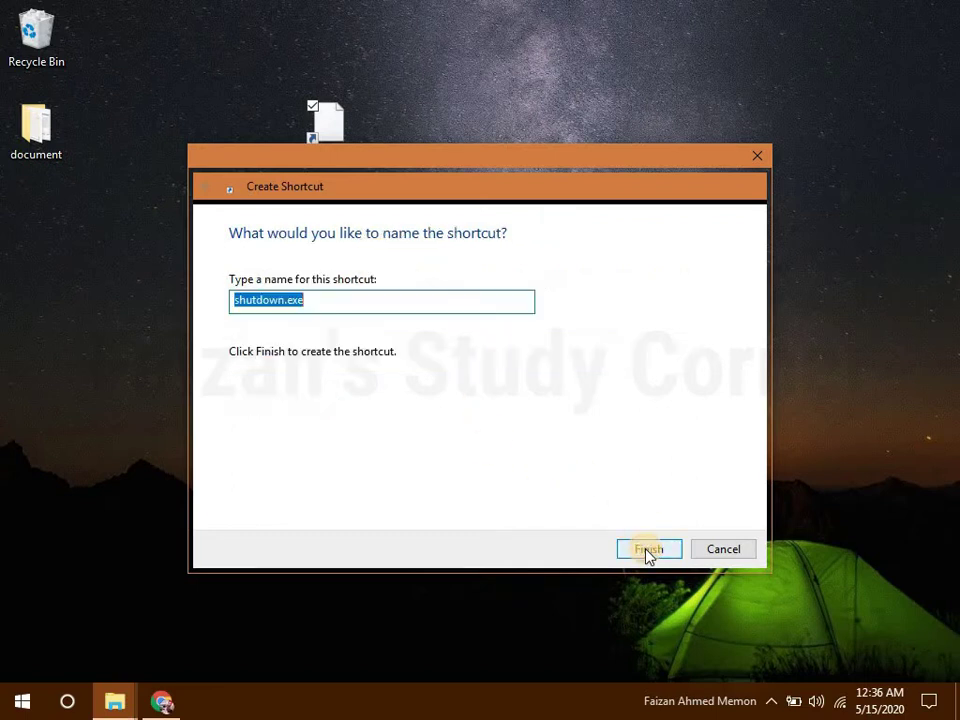
{"action": "left_click", "coordinate": [647, 550]}
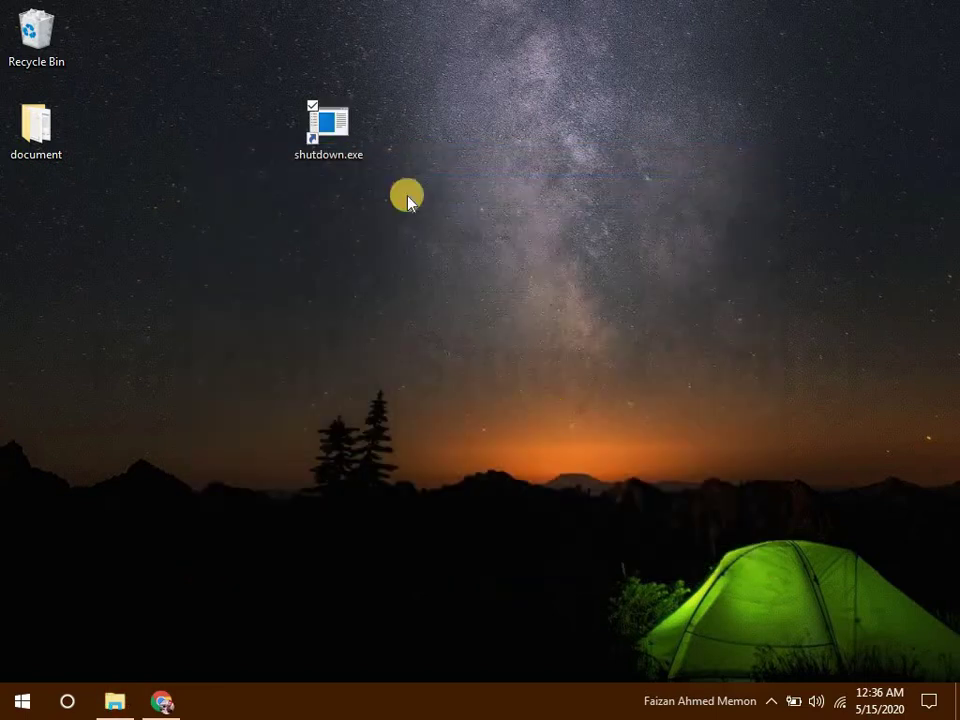
Change the shutdown.exe shortcut's icon to the red power symbol and save its properties
{"action": "left_click_drag", "start_coordinate": [290, 74], "coordinate": [385, 197]}
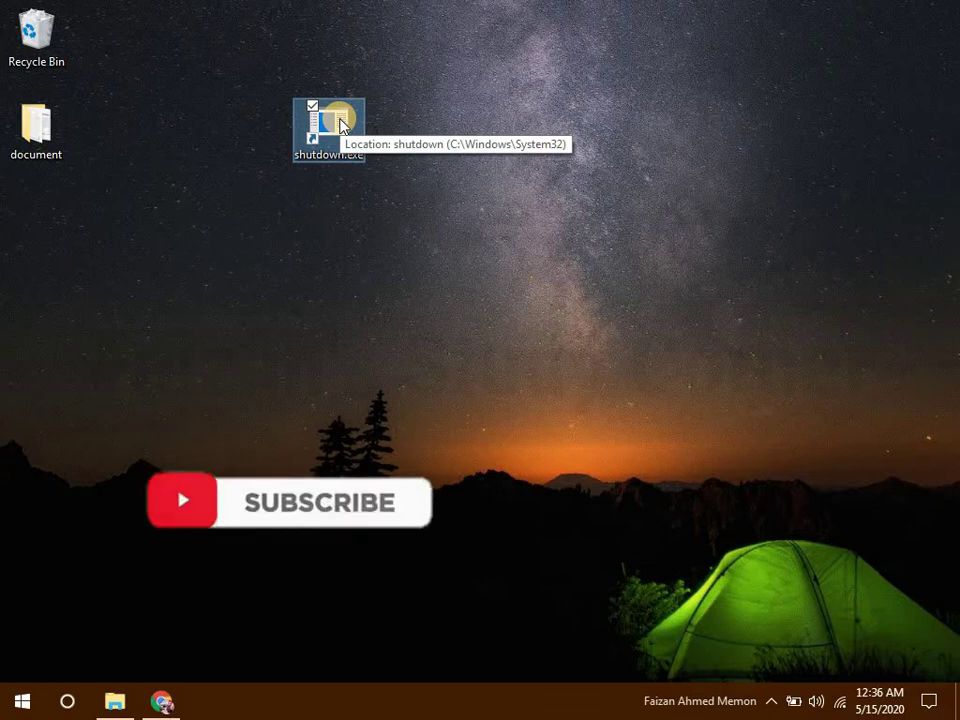
{"action": "right_click", "coordinate": [341, 124]}
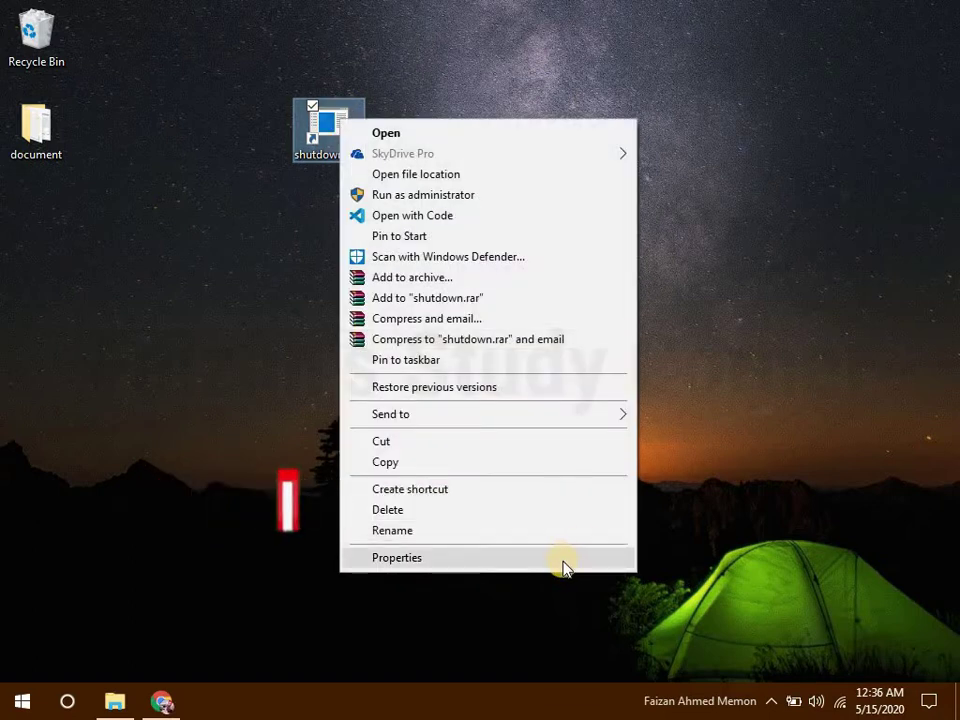
{"action": "left_click", "coordinate": [435, 557]}
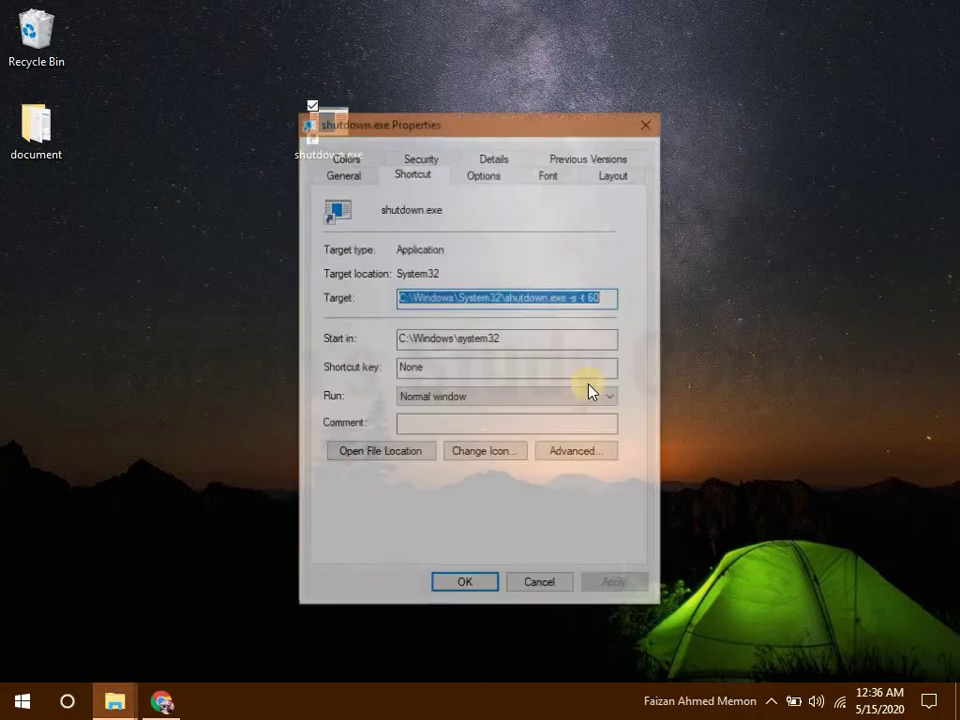
{"action": "left_click", "coordinate": [494, 456]}
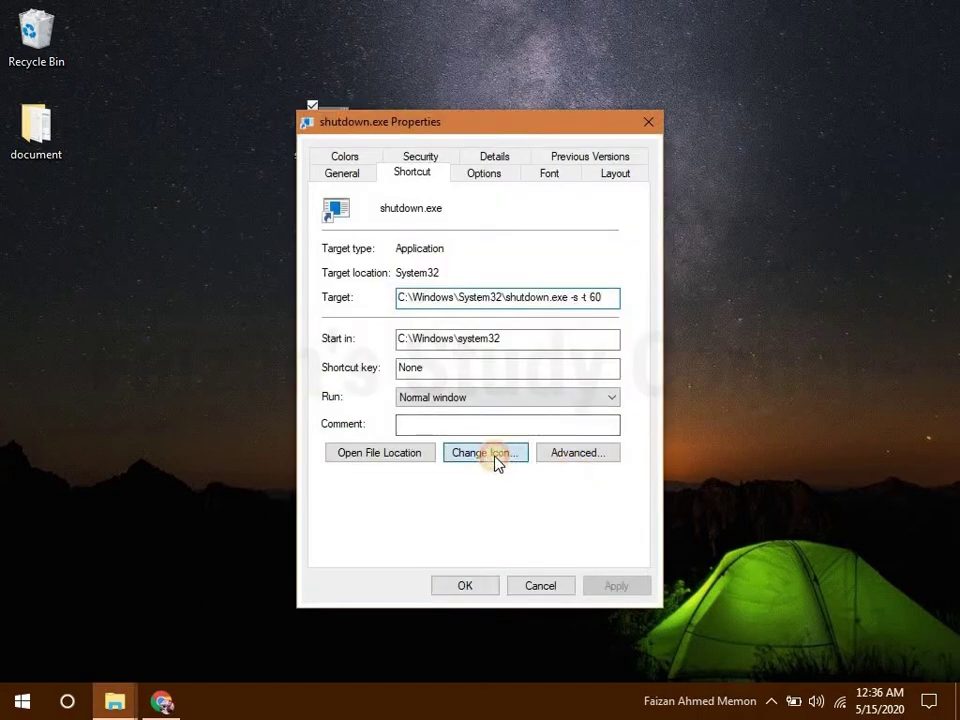
{"action": "left_click", "coordinate": [622, 356]}
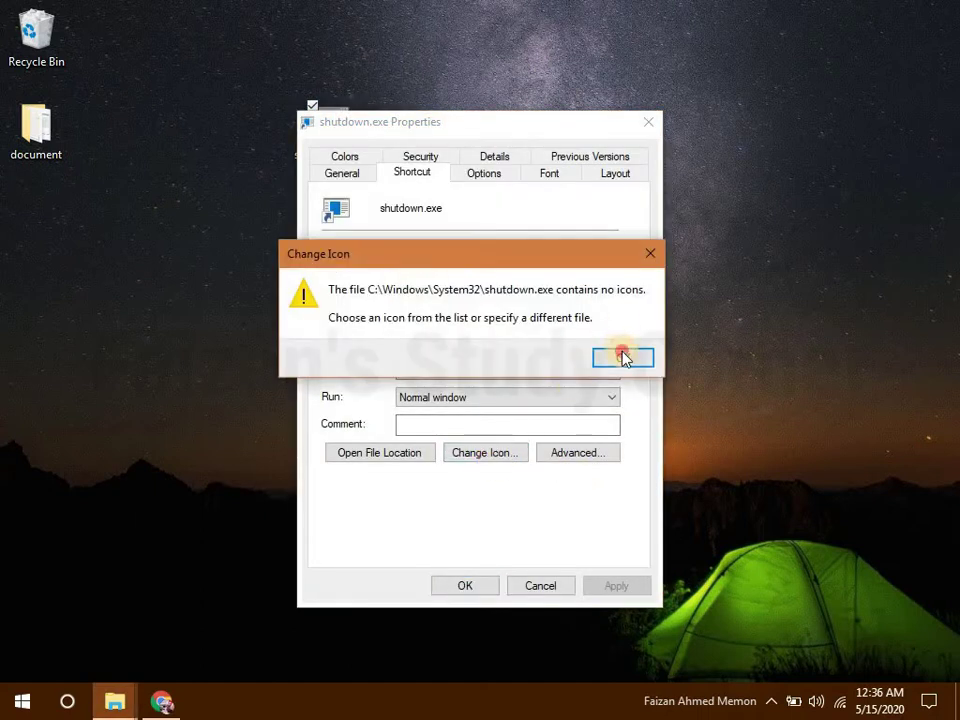
{"action": "left_click", "coordinate": [594, 455]}
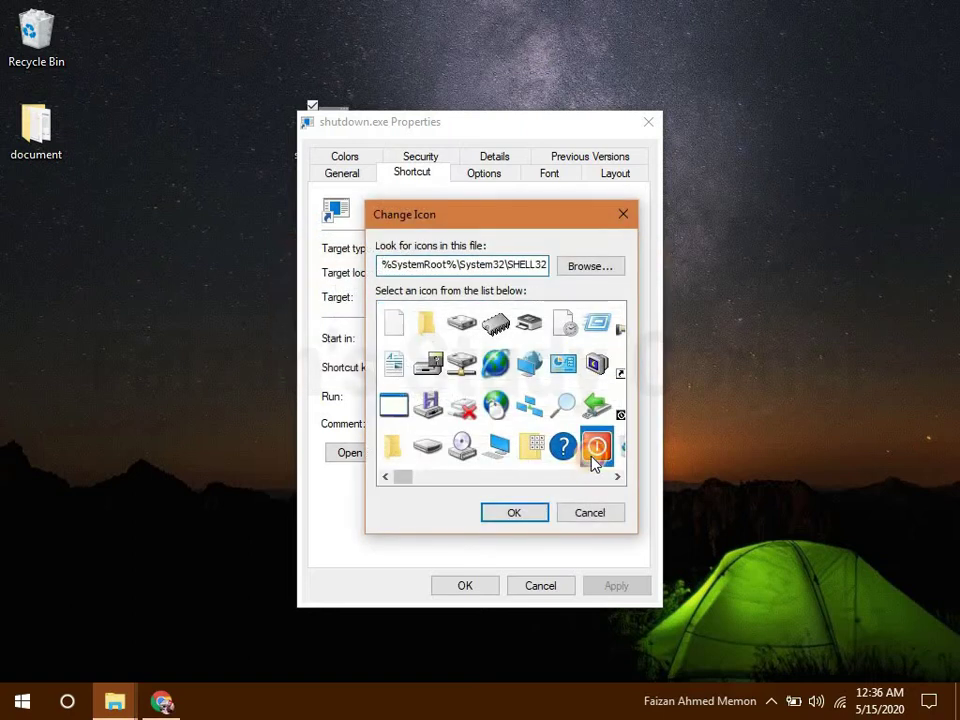
{"action": "left_click", "coordinate": [522, 516]}
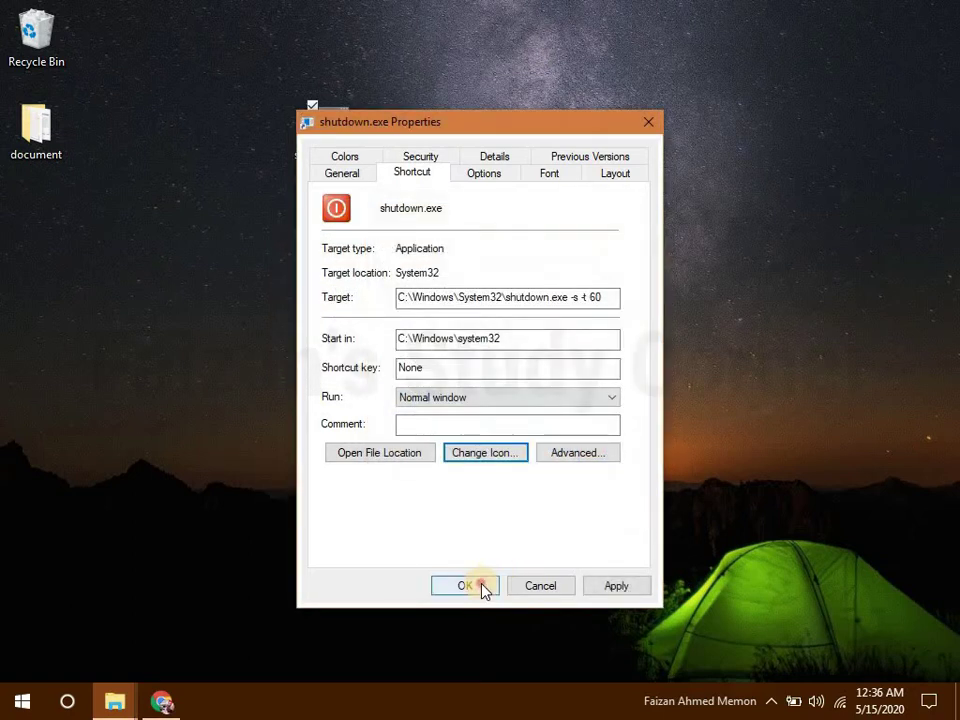
{"action": "left_click", "coordinate": [482, 588]}
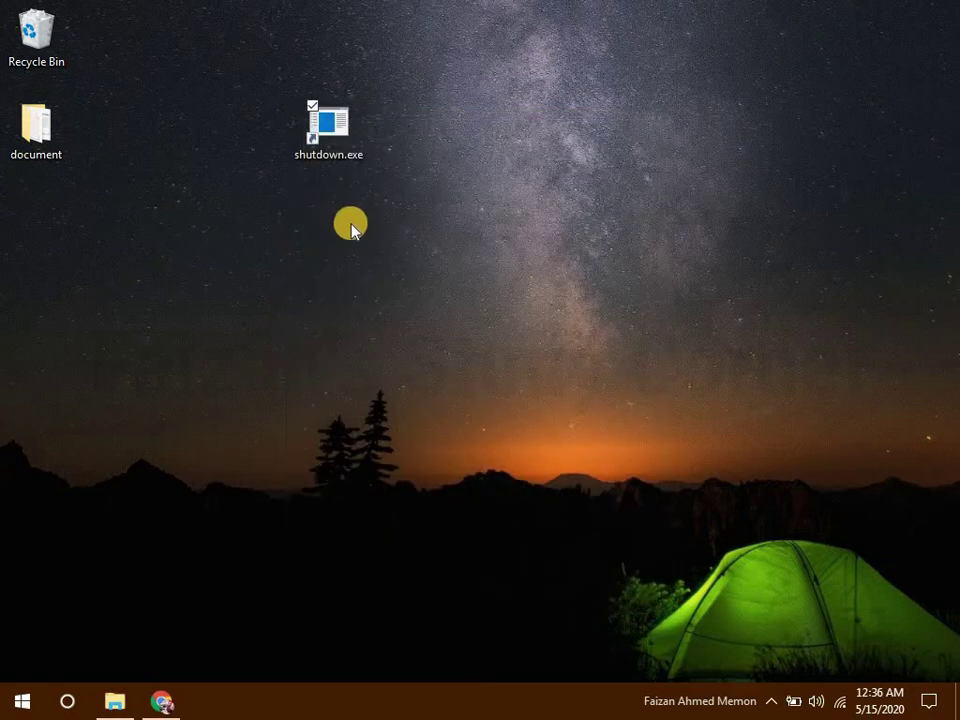
Launch the shutdown.exe shortcut to test it and dismiss the sign-out notice
{"action": "double_click", "coordinate": [350, 123]}
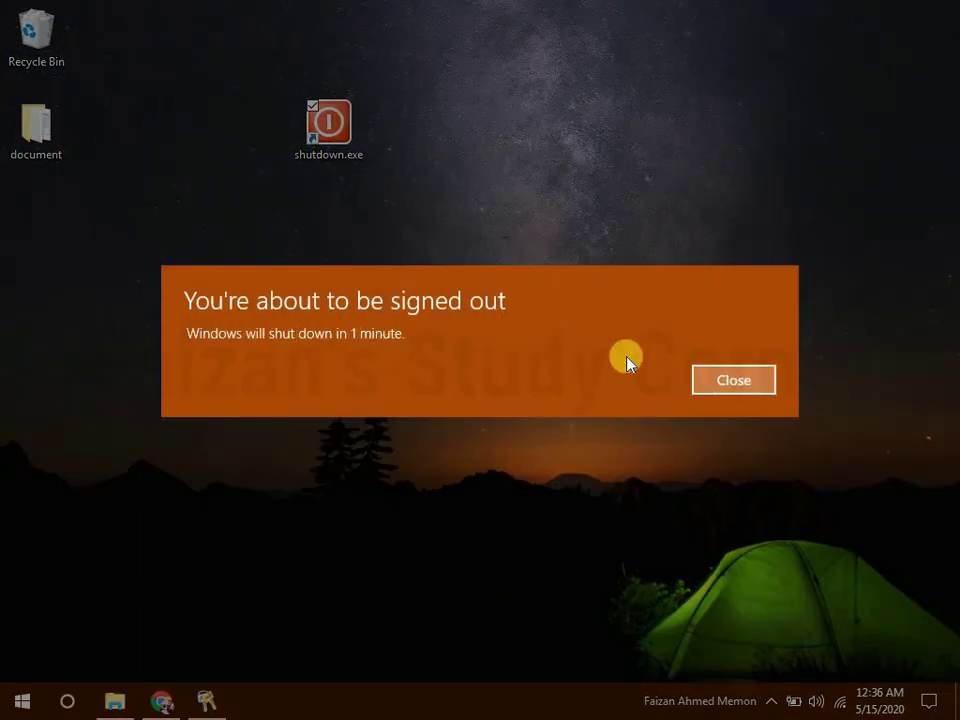
{"action": "left_click", "coordinate": [744, 381]}
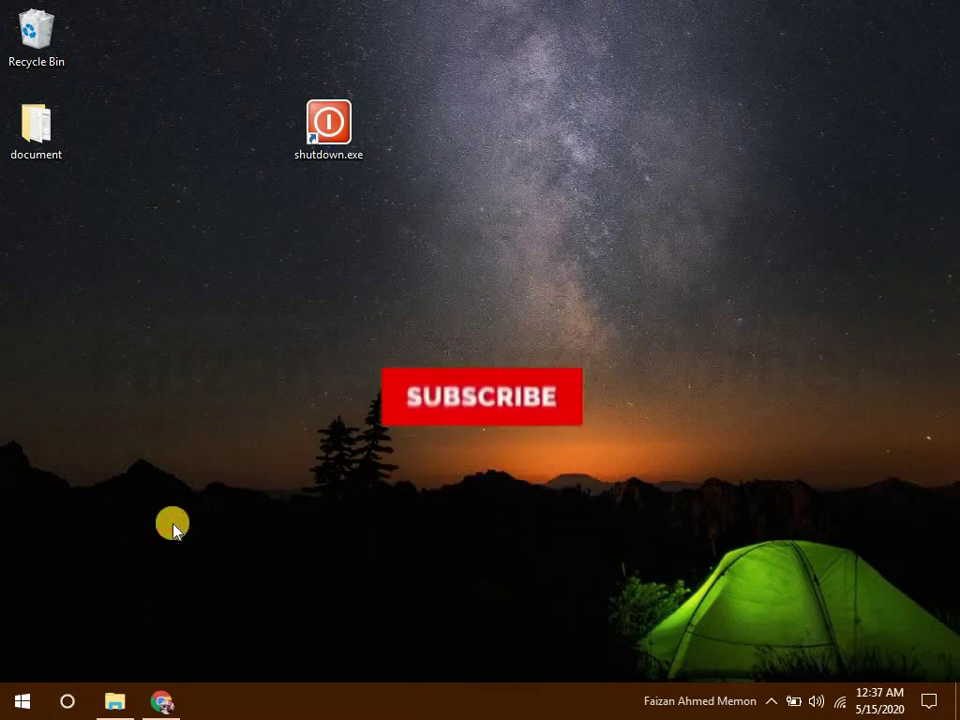
Abort the scheduled shutdown by running the command "shutdown -a" and dismiss the resulting notification
{"action": "key", "text": "super+r"}
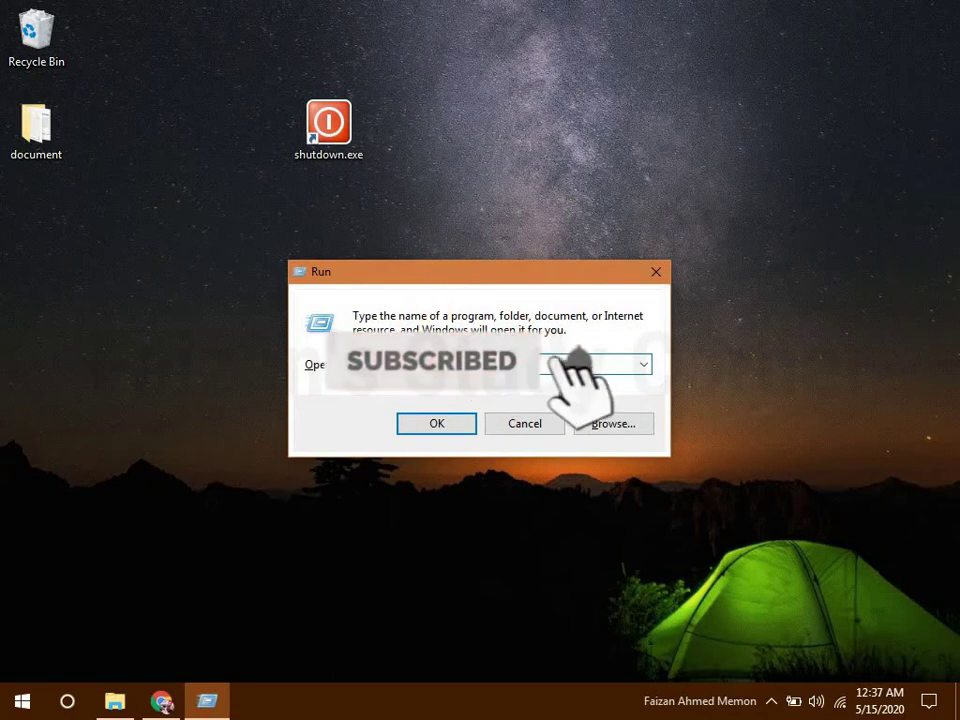
{"action": "left_click", "coordinate": [656, 271]}
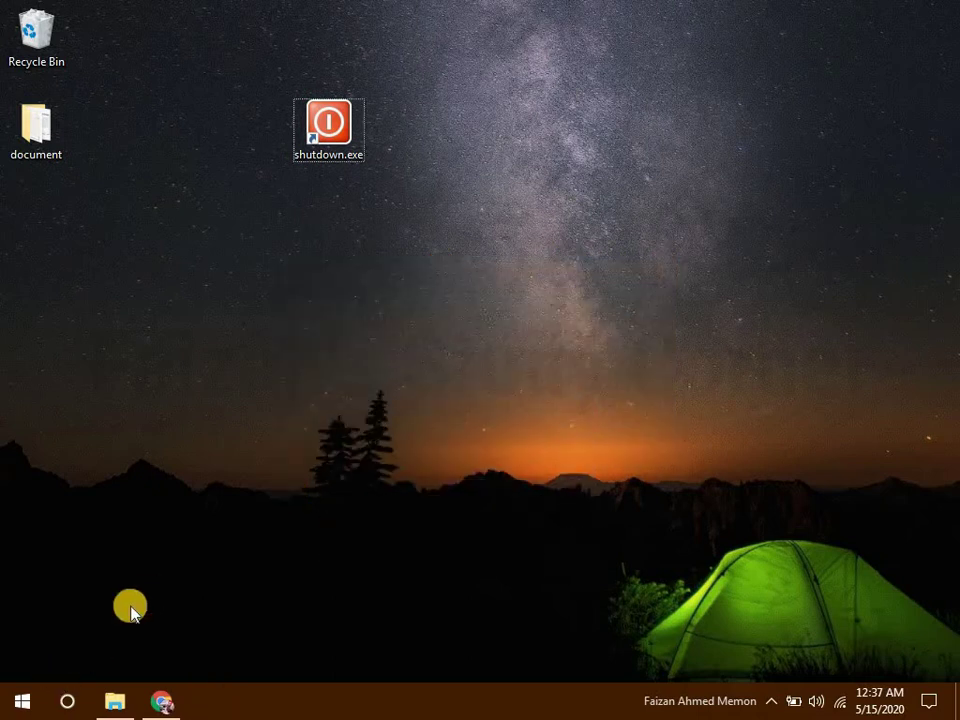
{"action": "key", "text": "super+r"}
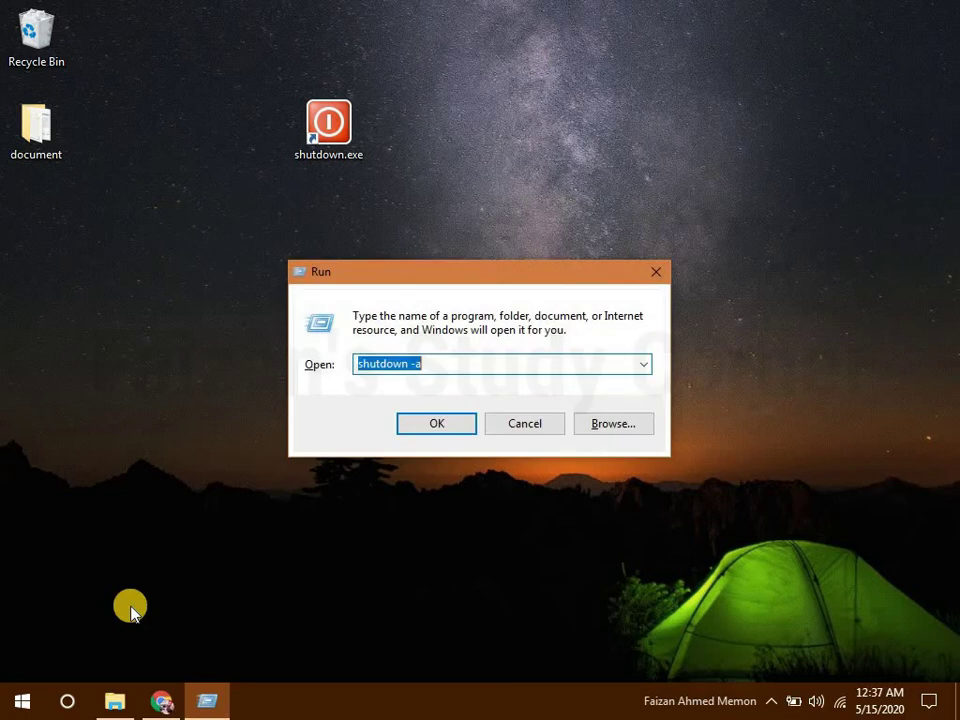
{"action": "left_click", "coordinate": [428, 363]}
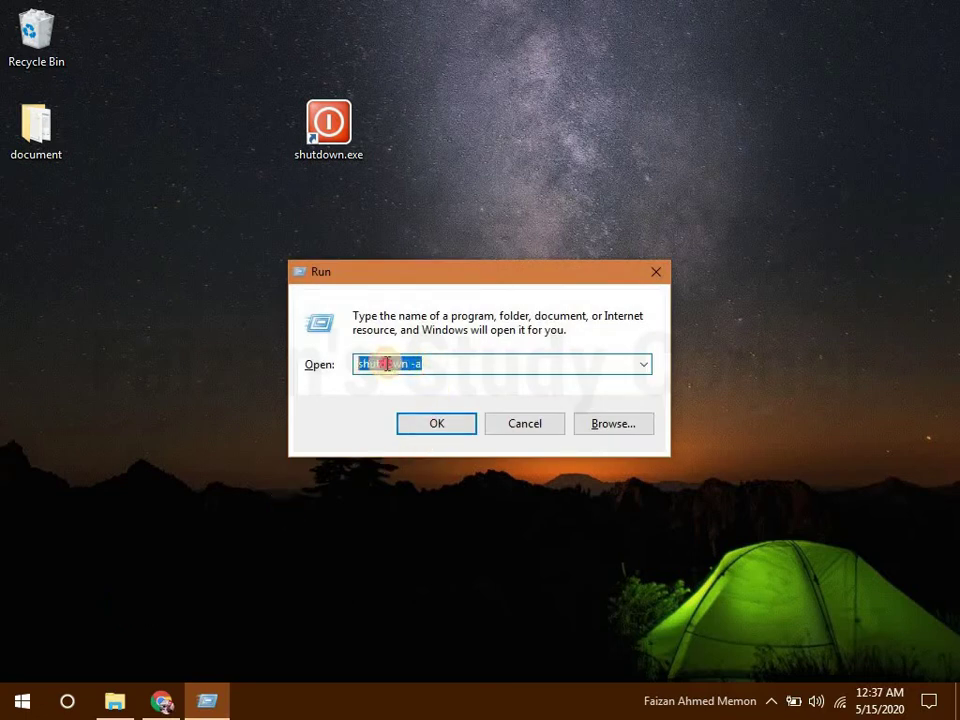
{"action": "key", "text": "BackSpace"}
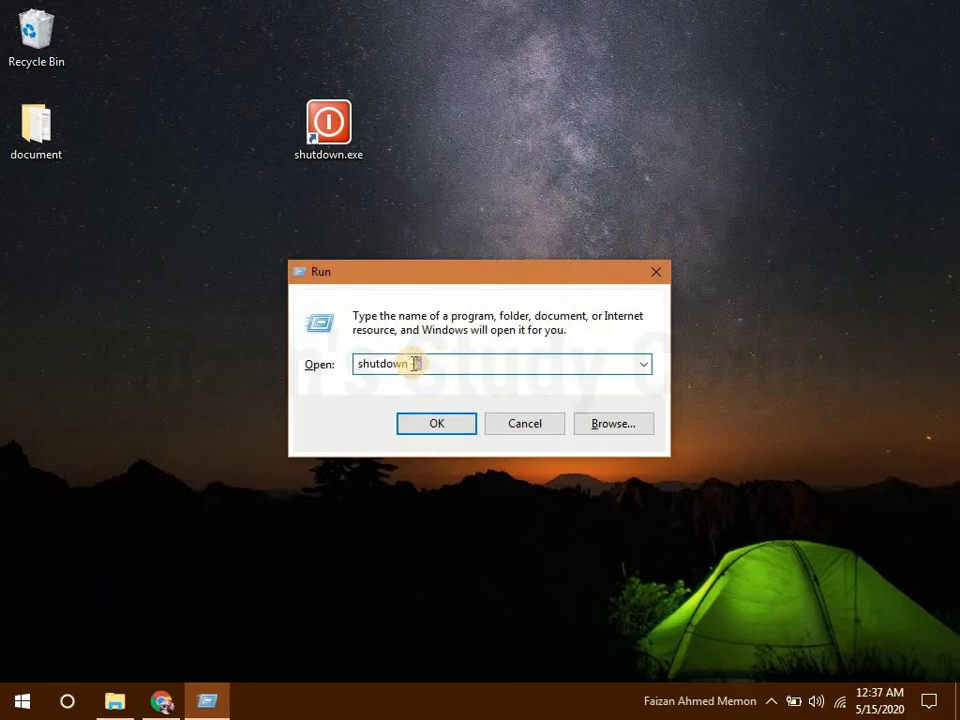
{"action": "type", "text": "a"}
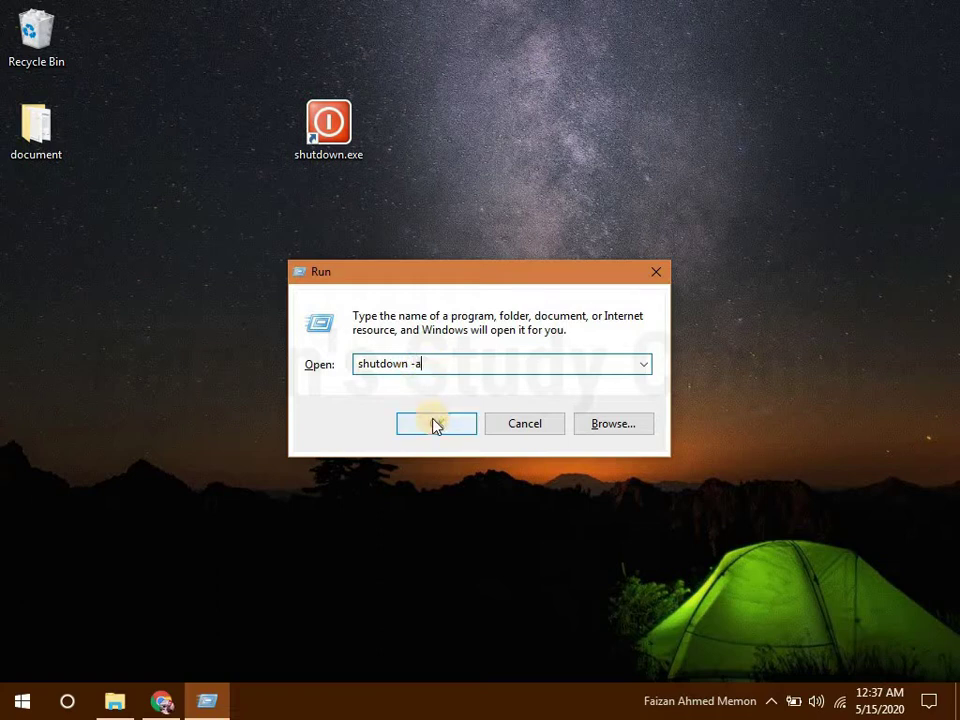
{"action": "left_click", "coordinate": [435, 424]}
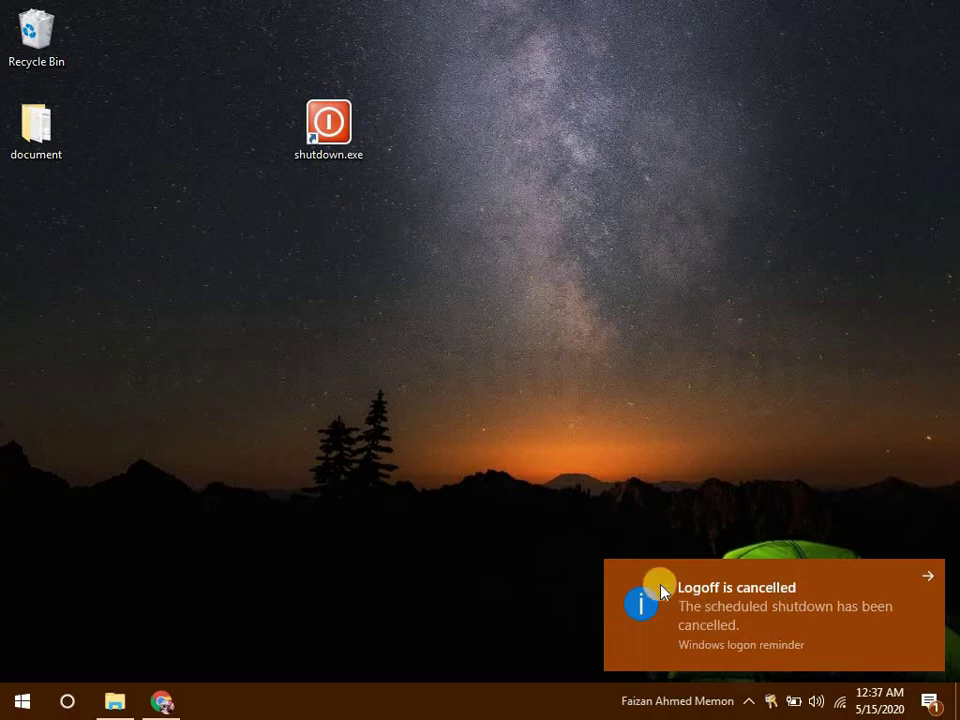
{"action": "left_click", "coordinate": [928, 578]}
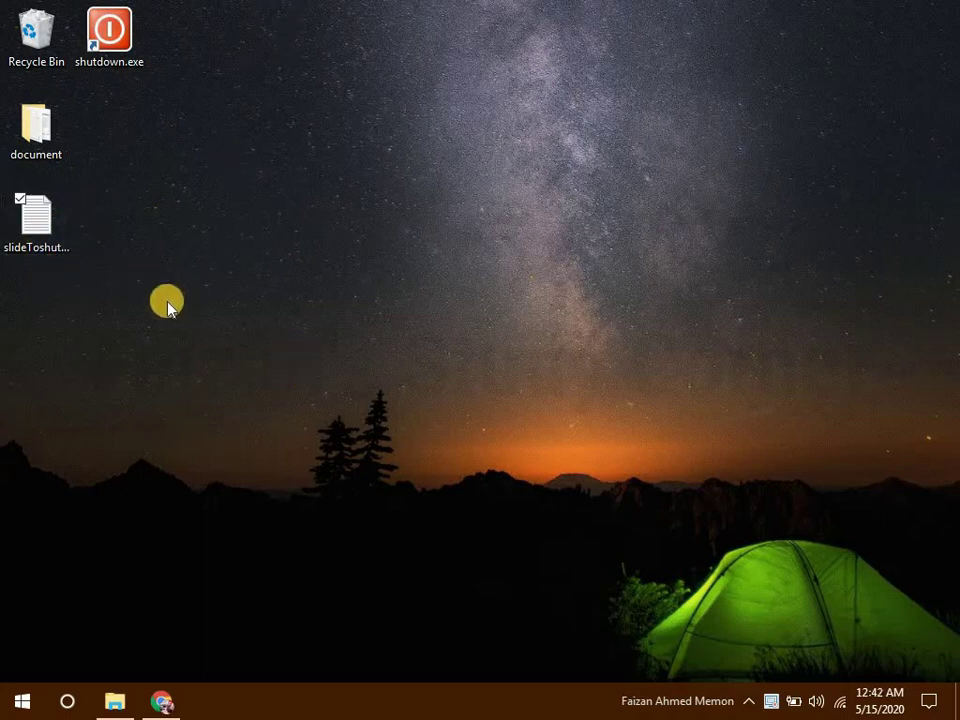
Copy the path %windir%\System32\SlideToShutDown.exe from the slideToshutfdown.txt file on the desktop and close the file
{"action": "double_click", "coordinate": [42, 226]}
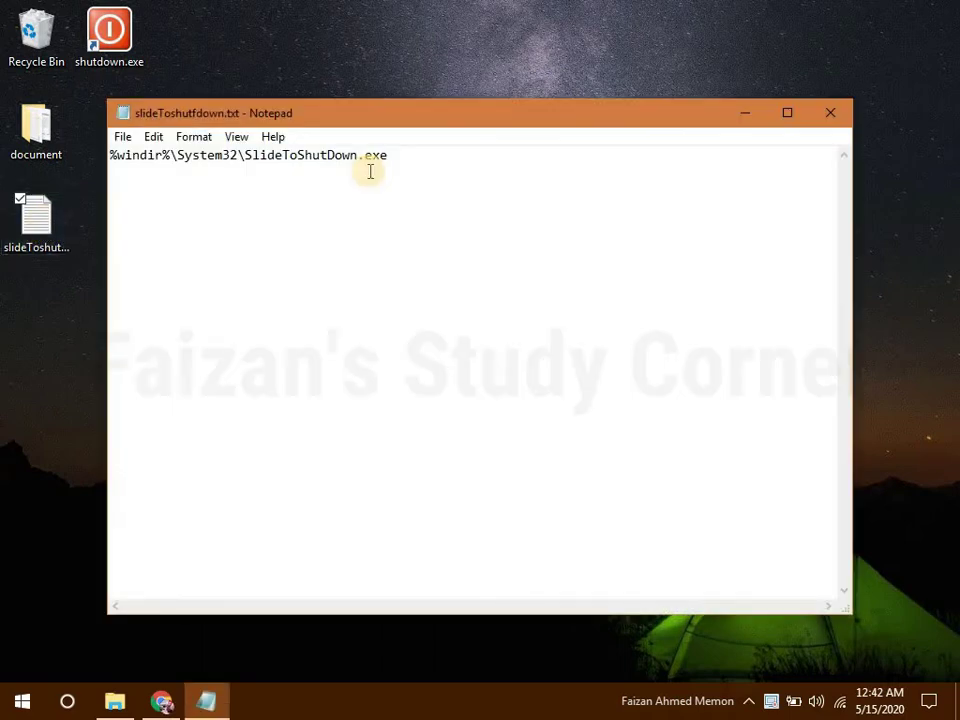
{"action": "left_click_drag", "start_coordinate": [398, 161], "coordinate": [80, 160]}
{"action": "key", "text": "ctrl+c"}
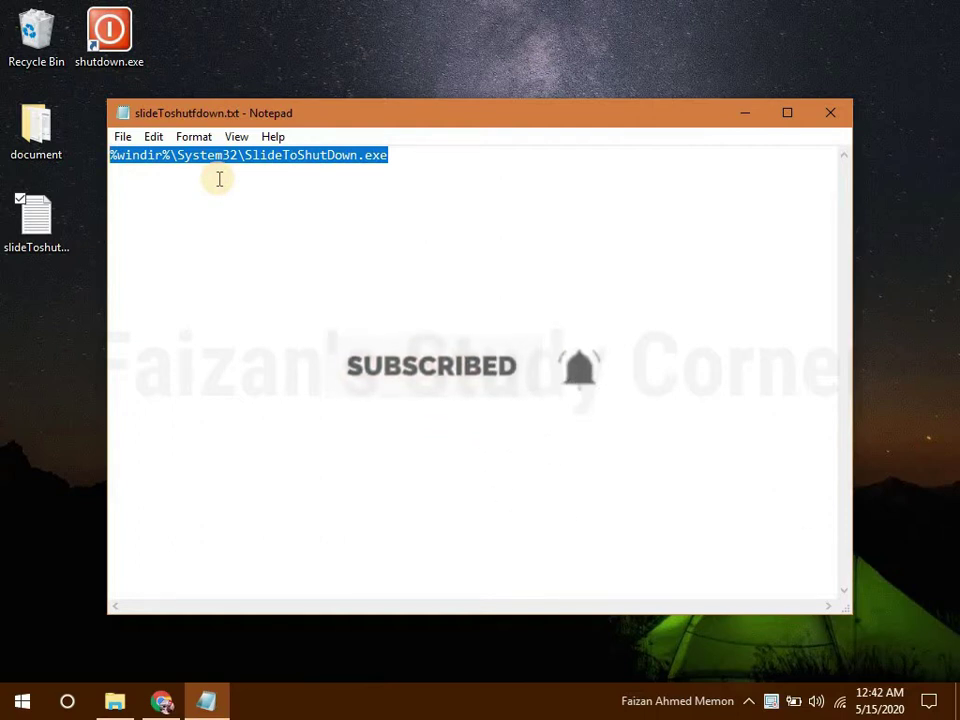
{"action": "left_click", "coordinate": [828, 112]}
Create a new desktop shortcut to the copied path %windir%\System32\SlideToShutDown.exe, keeping the suggested name SlideToShutDown.exe
{"action": "right_click", "coordinate": [466, 92]}
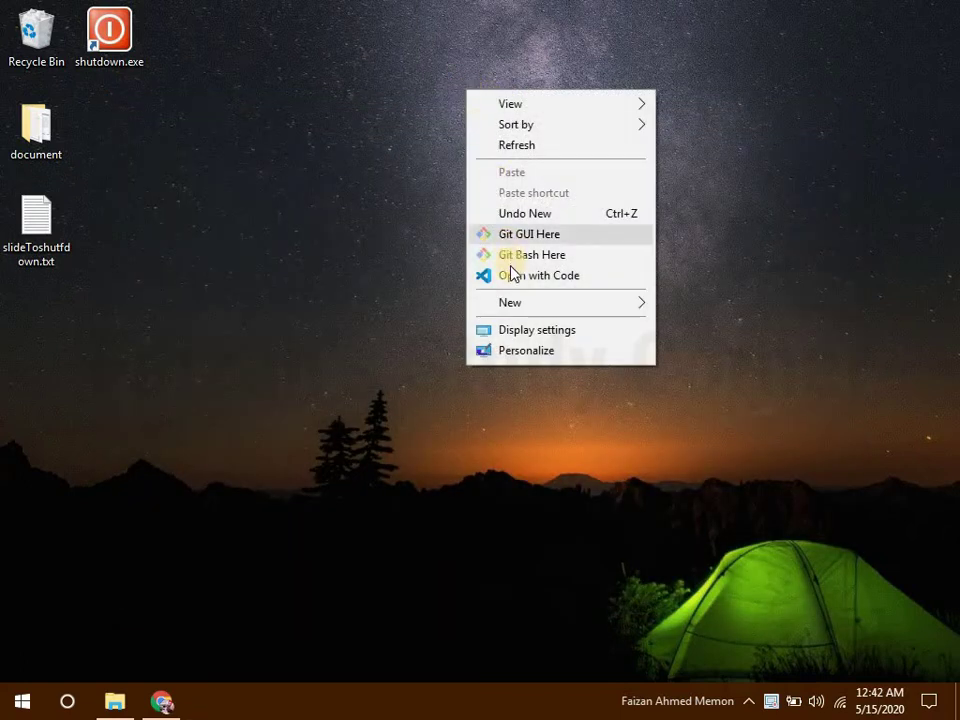
{"action": "mouse_move", "coordinate": [508, 304]}
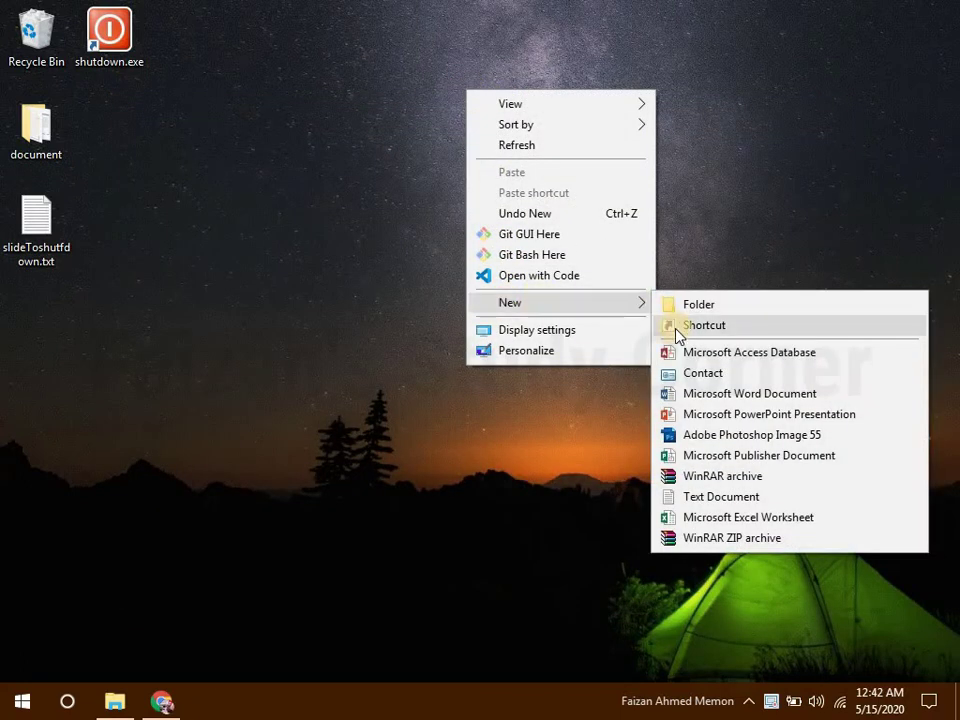
{"action": "left_click", "coordinate": [677, 328]}
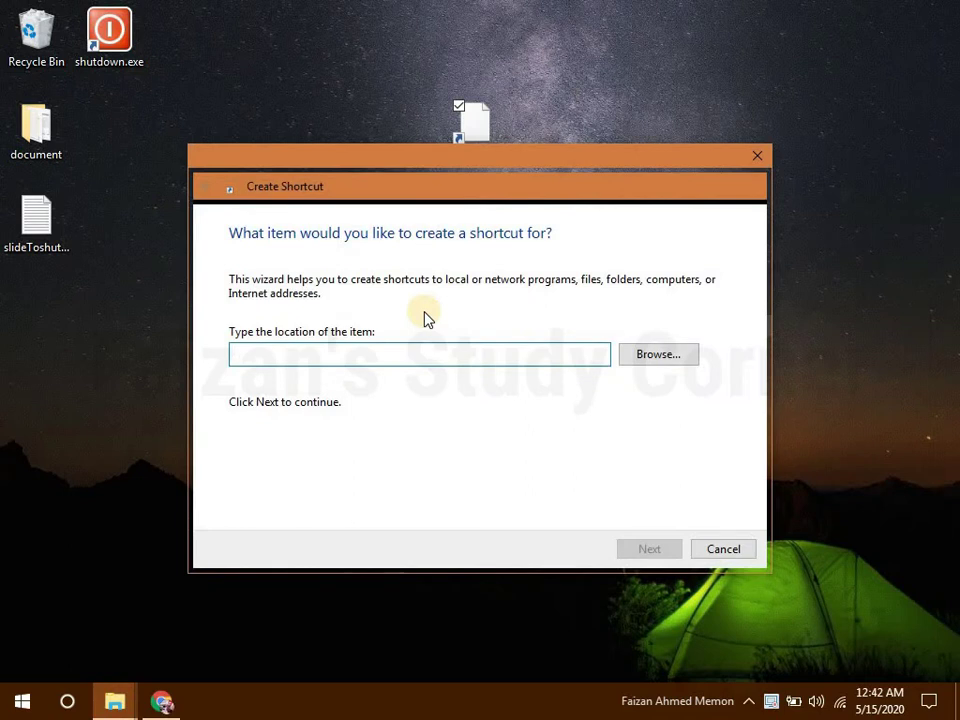
{"action": "key", "text": "ctrl+v"}
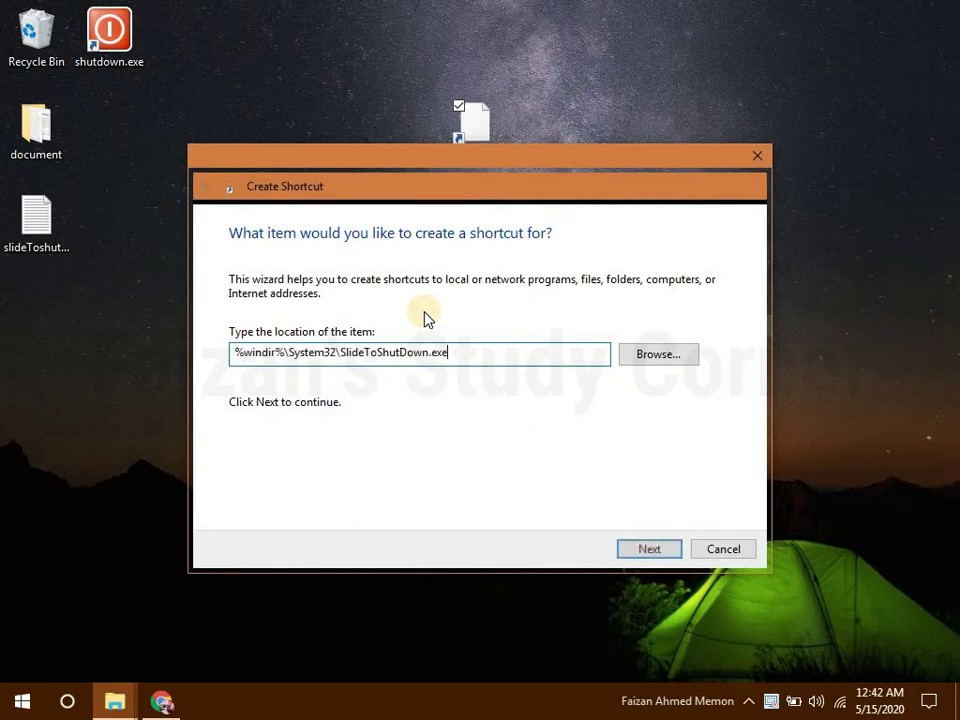
{"action": "left_click", "coordinate": [648, 550]}
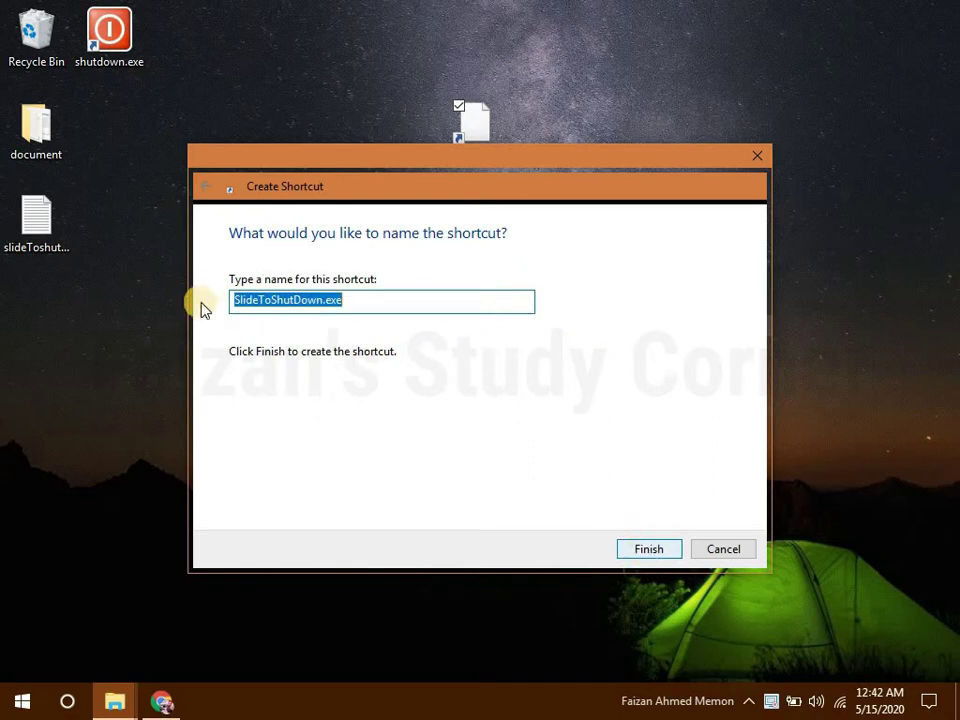
{"action": "left_click", "coordinate": [636, 550]}
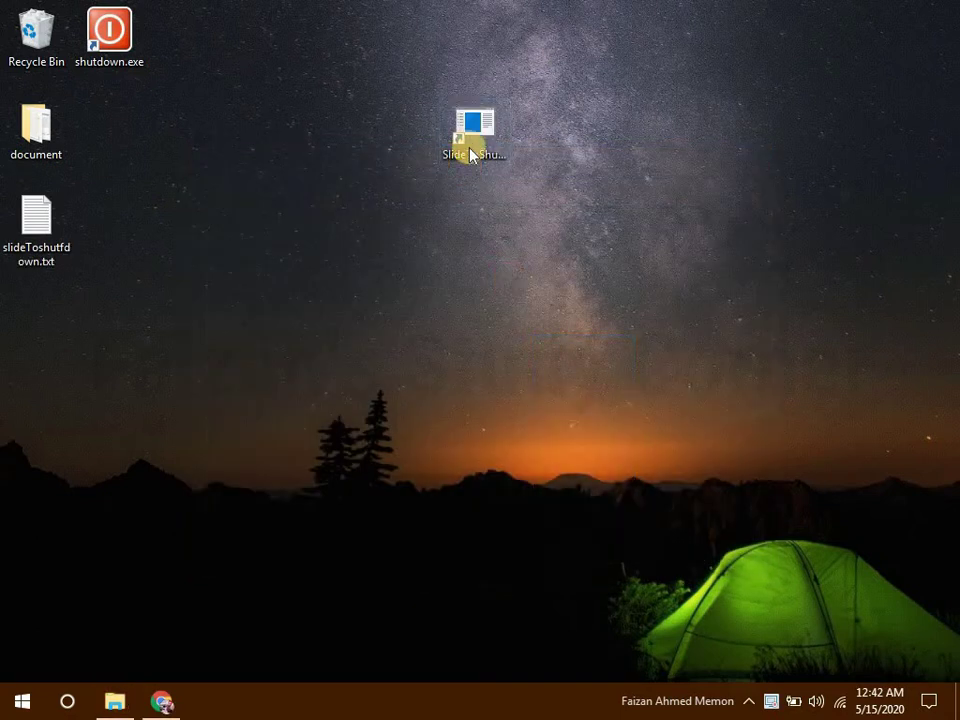
Change the SlideToShutDown.exe shortcut's icon to the red prohibition sign from the SHELL32 icon list and apply it
{"action": "right_click", "coordinate": [470, 145]}
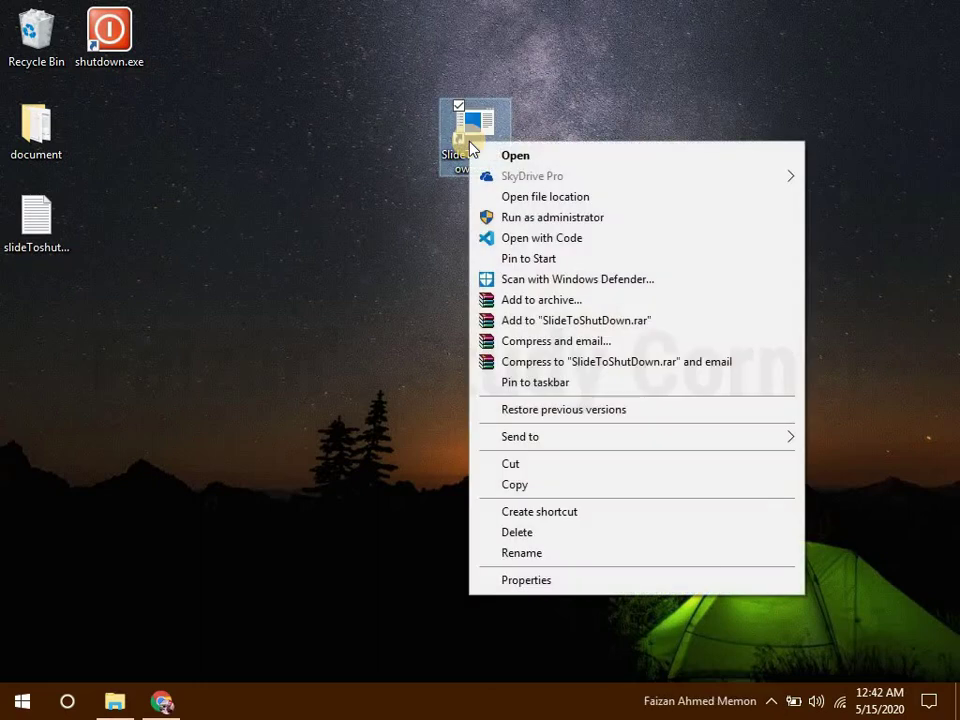
{"action": "left_click", "coordinate": [516, 582]}
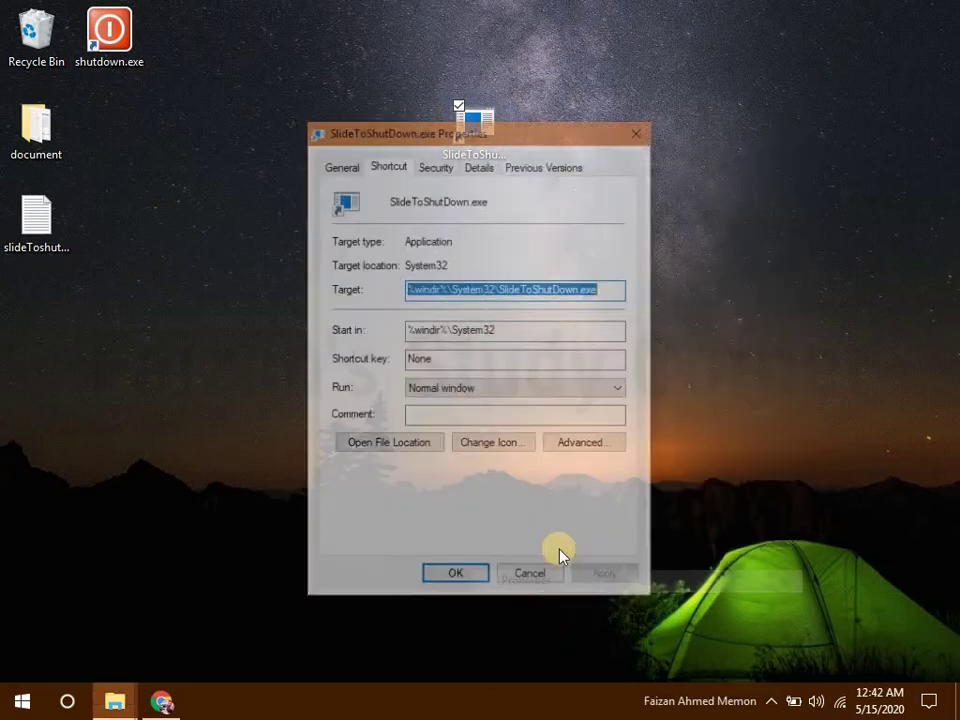
{"action": "left_click", "coordinate": [519, 444]}
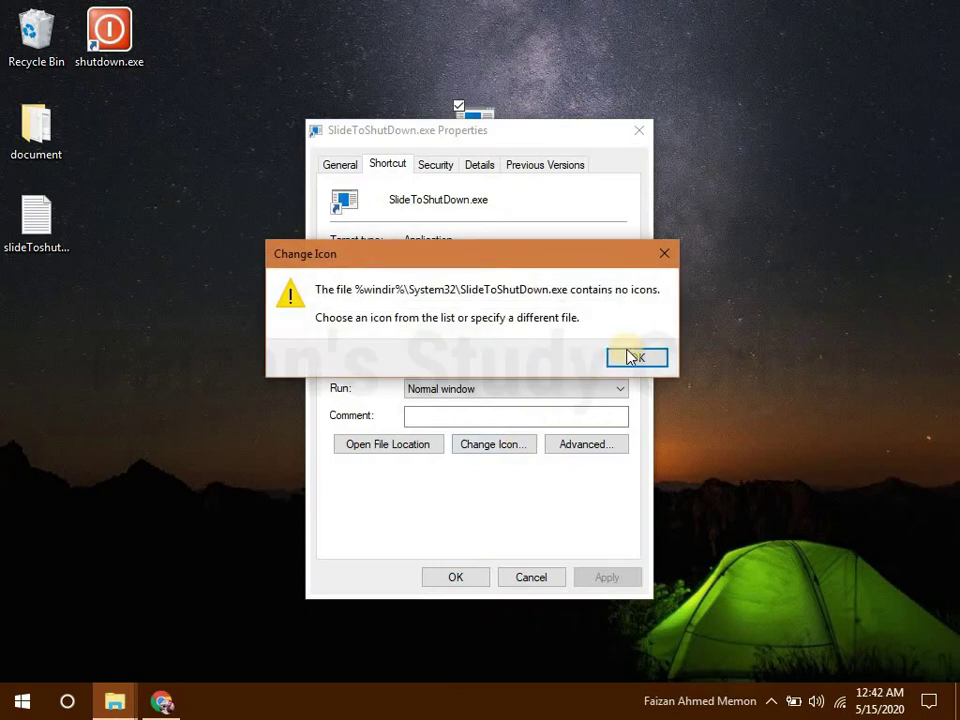
{"action": "left_click", "coordinate": [633, 357]}
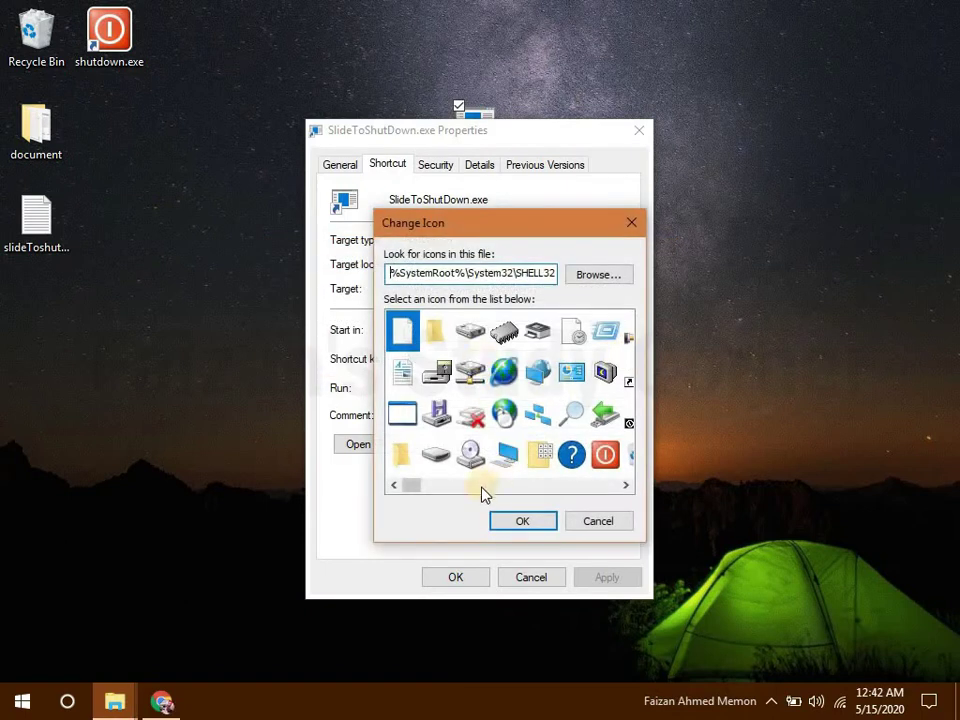
{"action": "scroll", "coordinate": [590, 490], "scroll_direction": "down", "scroll_amount": 10}
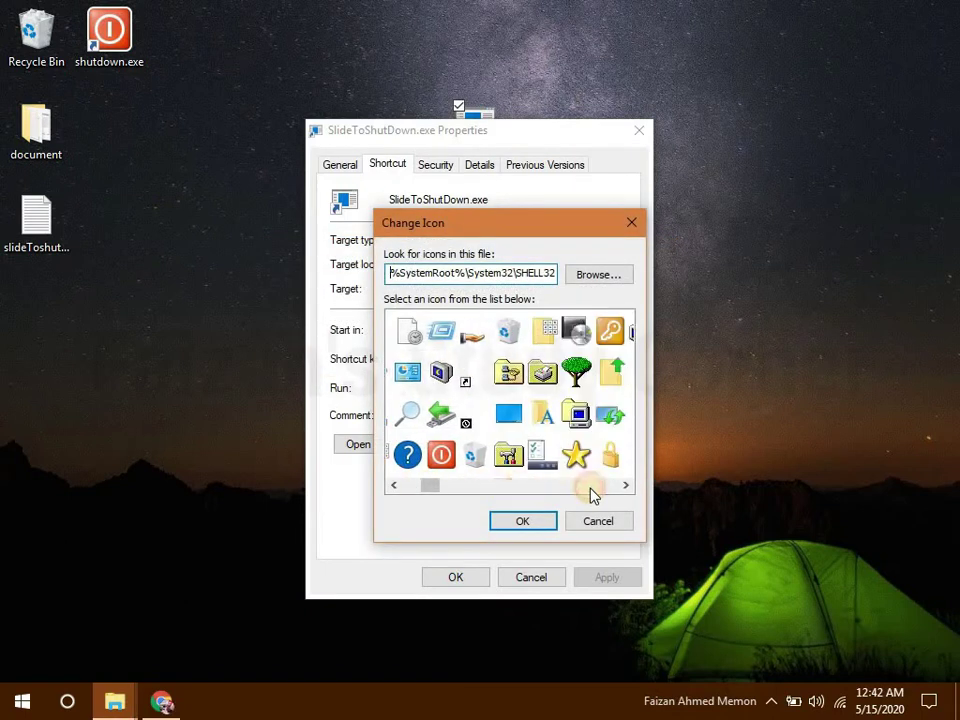
{"action": "scroll", "coordinate": [590, 494], "scroll_direction": "down", "scroll_amount": 3}
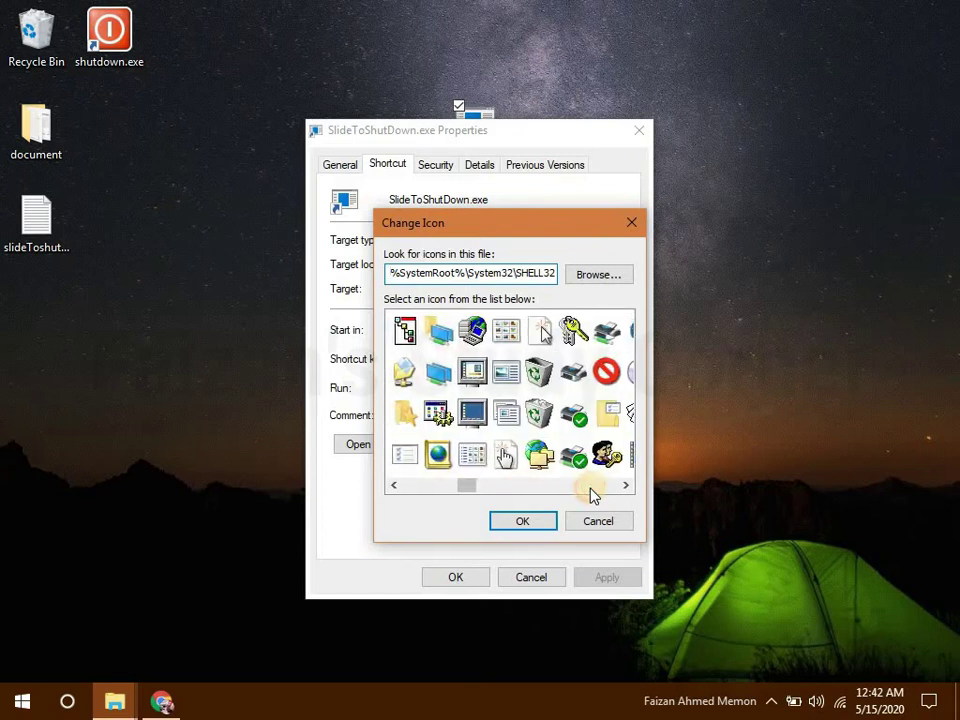
{"action": "left_click", "coordinate": [521, 526]}
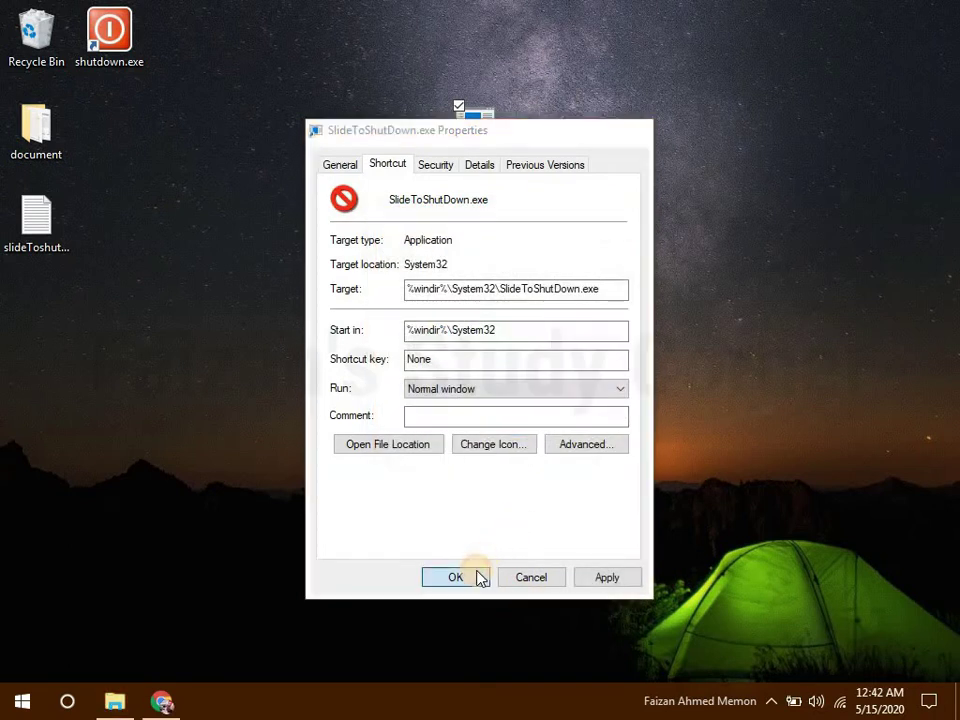
{"action": "left_click", "coordinate": [478, 577]}
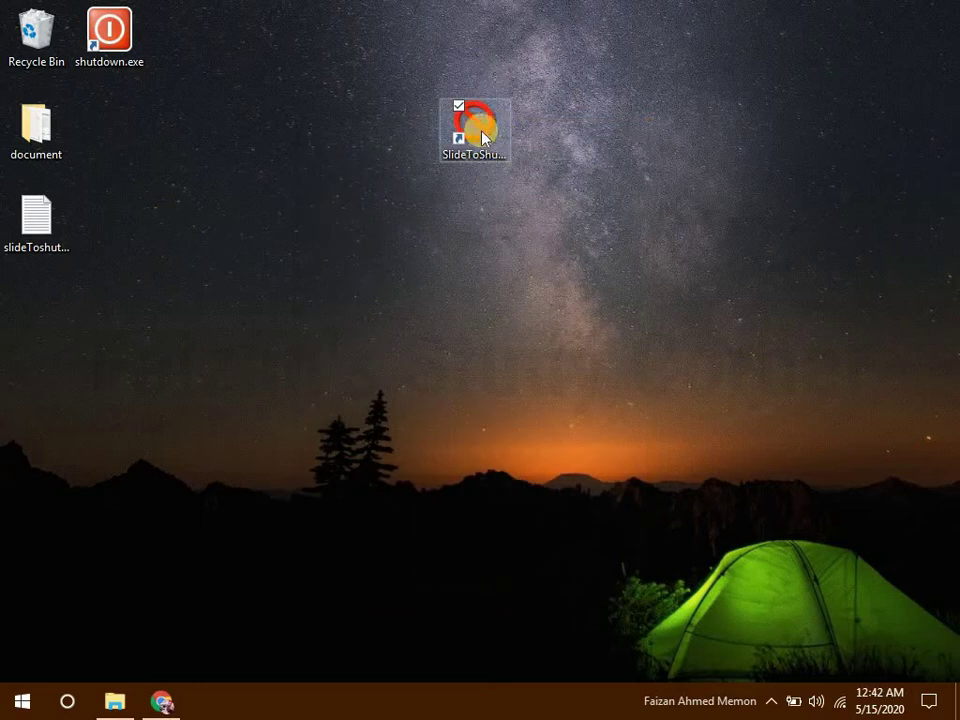
Test the SlideToShutDown.exe shortcut twice, moving the slide-to-shut-down screen and dismissing it without shutting down
{"action": "left_click", "coordinate": [478, 130]}
{"action": "double_click", "coordinate": [482, 135]}
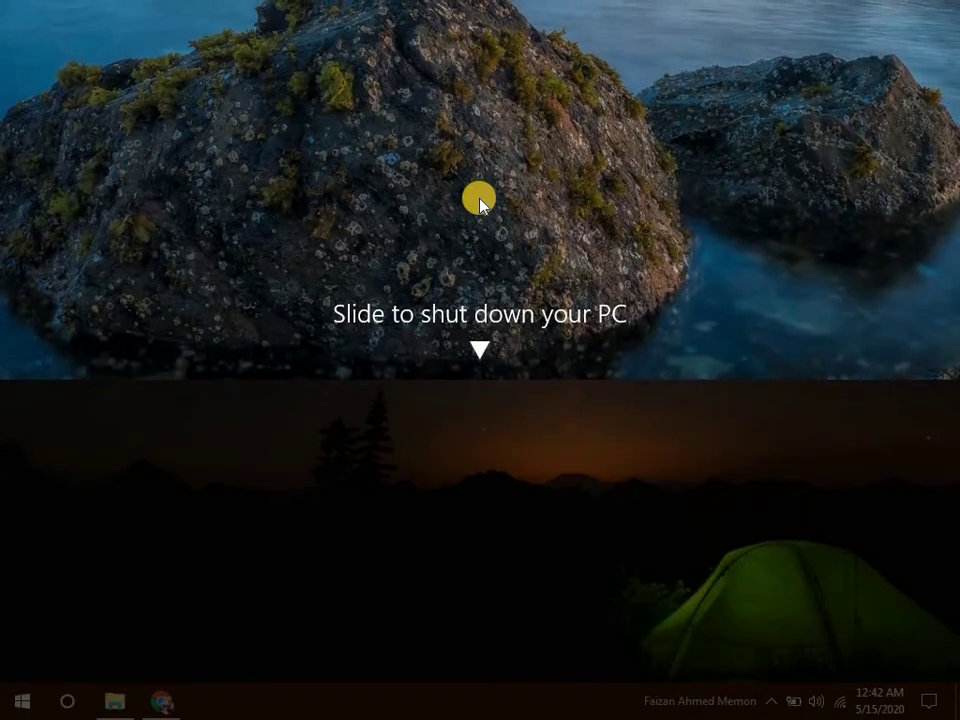
{"action": "left_click", "coordinate": [483, 231]}
{"action": "left_click_drag", "start_coordinate": [483, 231], "coordinate": [484, 150]}
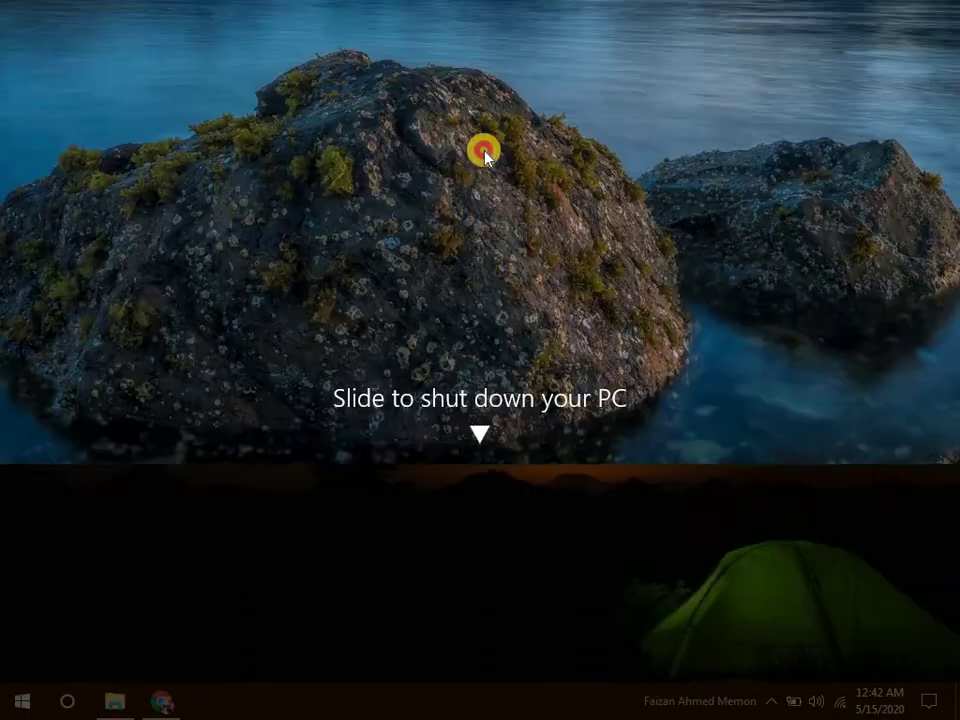
{"action": "left_click_drag", "start_coordinate": [497, 234], "coordinate": [497, 146]}
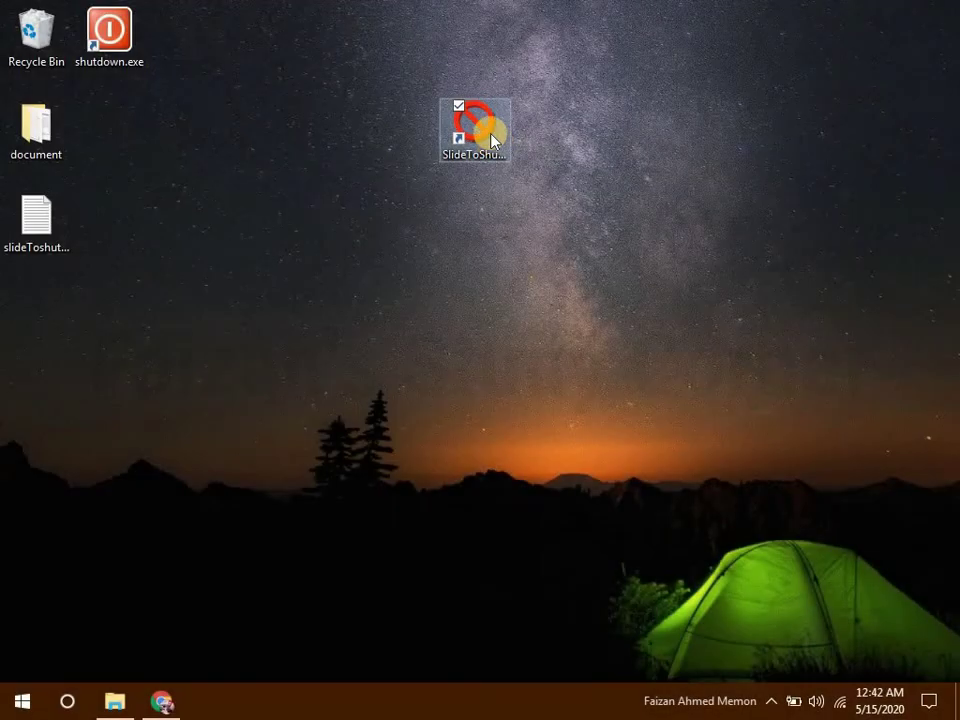
{"action": "left_click", "coordinate": [492, 140]}
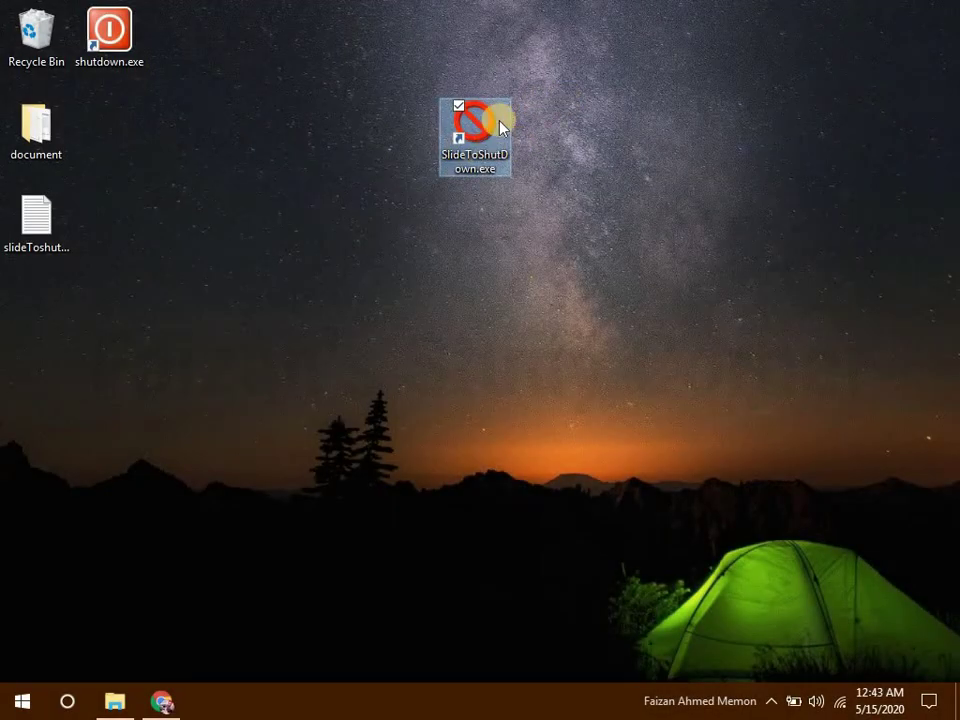
{"action": "double_click", "coordinate": [499, 138]}
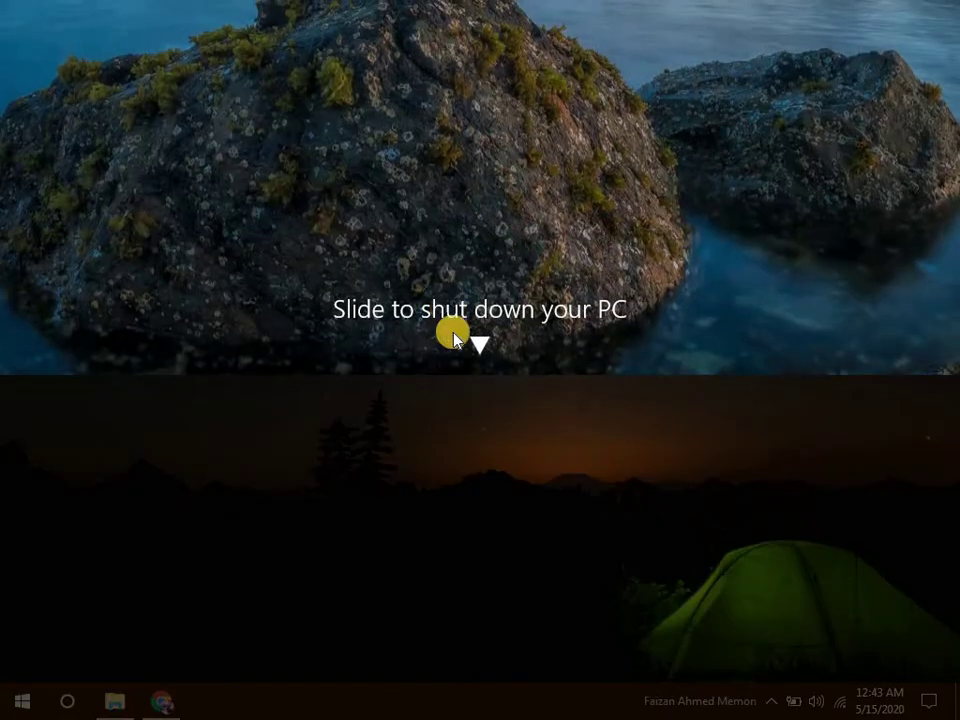
{"action": "left_click_drag", "start_coordinate": [480, 347], "coordinate": [471, 482]}
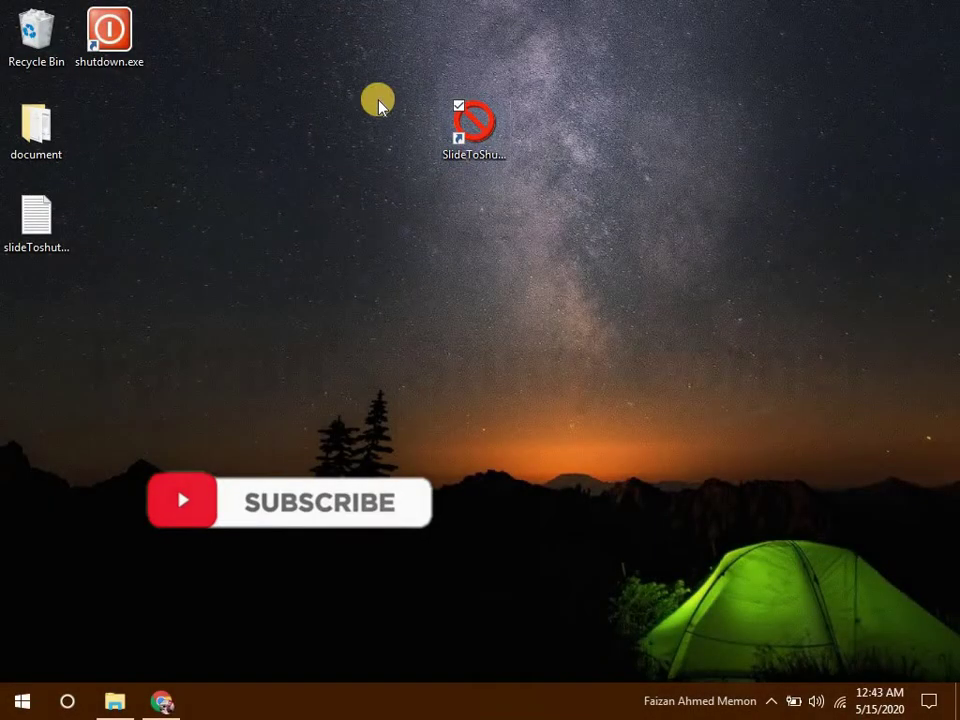
Create another desktop shortcut to %windir%\System32\SlideToShutDown.exe and name it xyz
{"action": "right_click", "coordinate": [378, 92]}
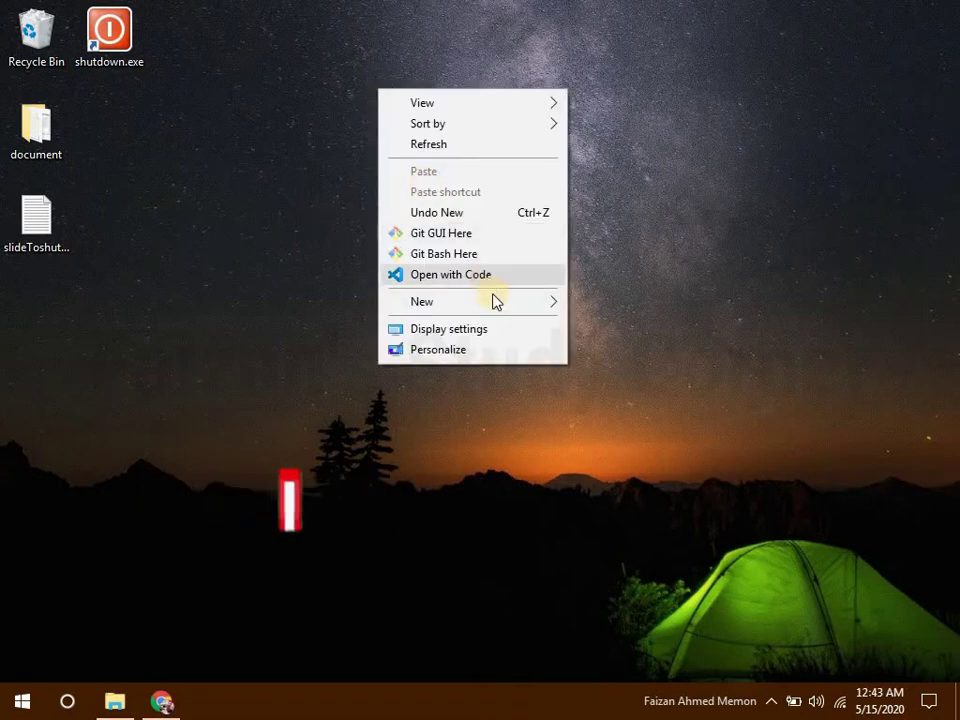
{"action": "mouse_move", "coordinate": [497, 306]}
{"action": "left_click", "coordinate": [580, 325]}
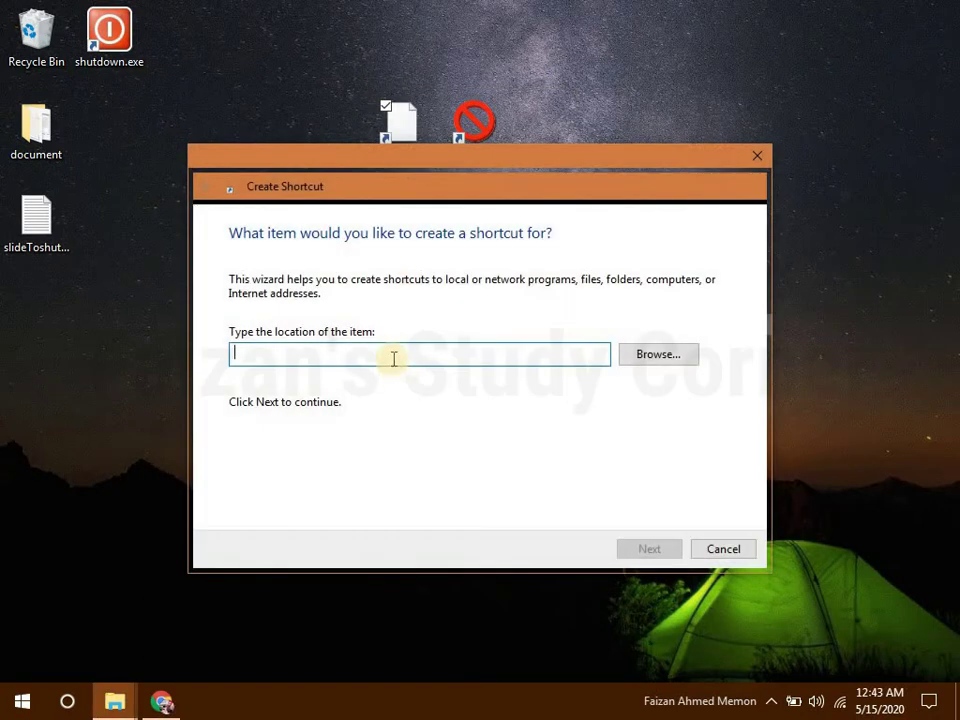
{"action": "type", "text": "%windir%\\System32\\SlideToShutDown.exe"}
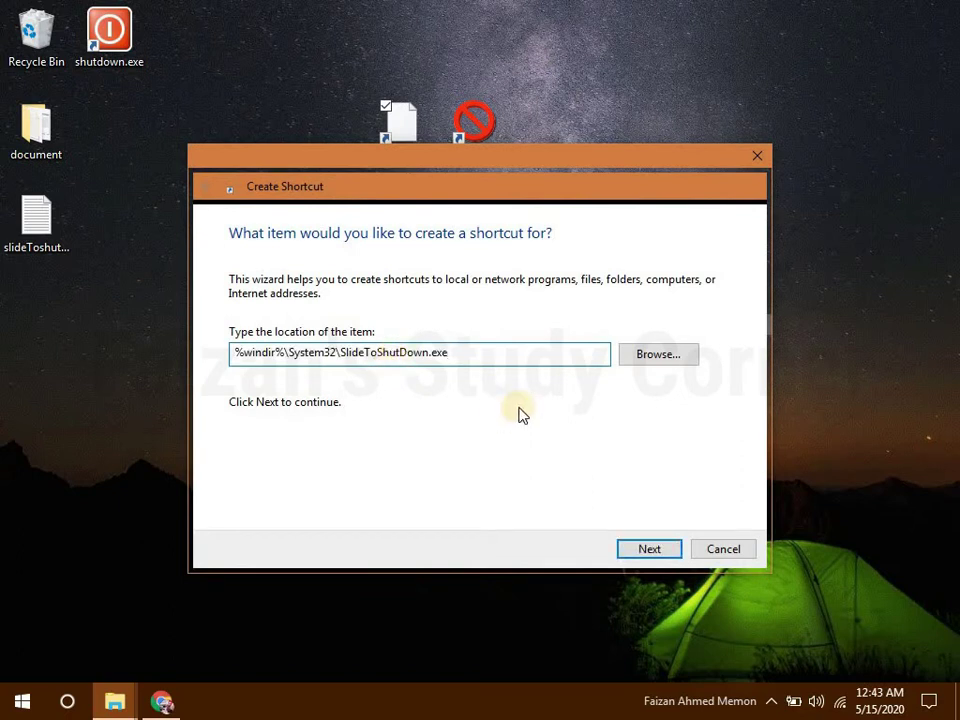
{"action": "left_click", "coordinate": [662, 556]}
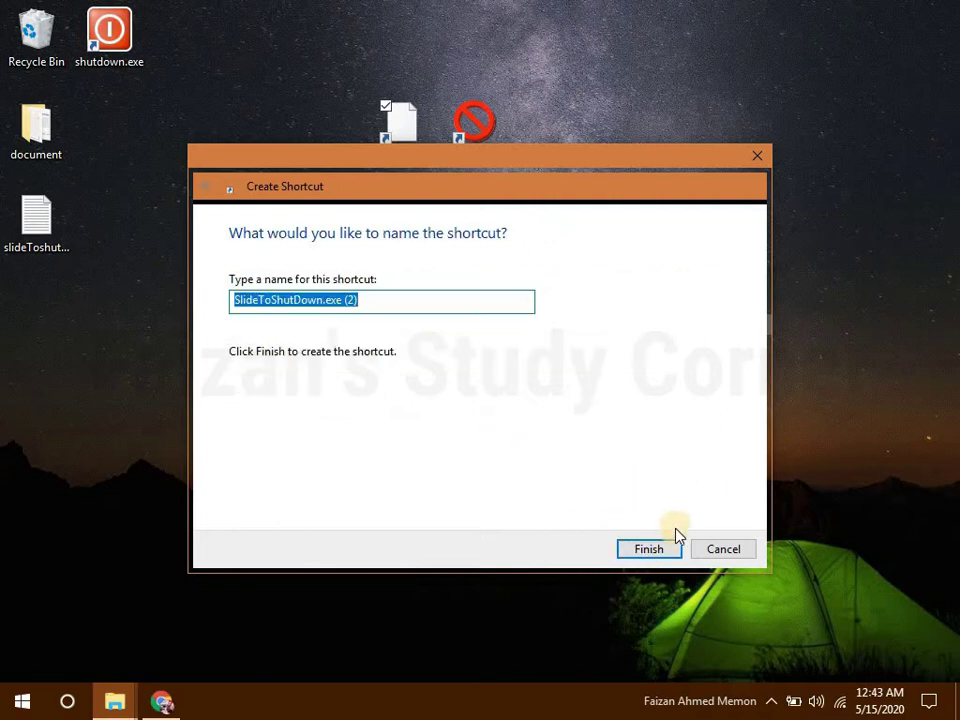
{"action": "left_click", "coordinate": [348, 308]}
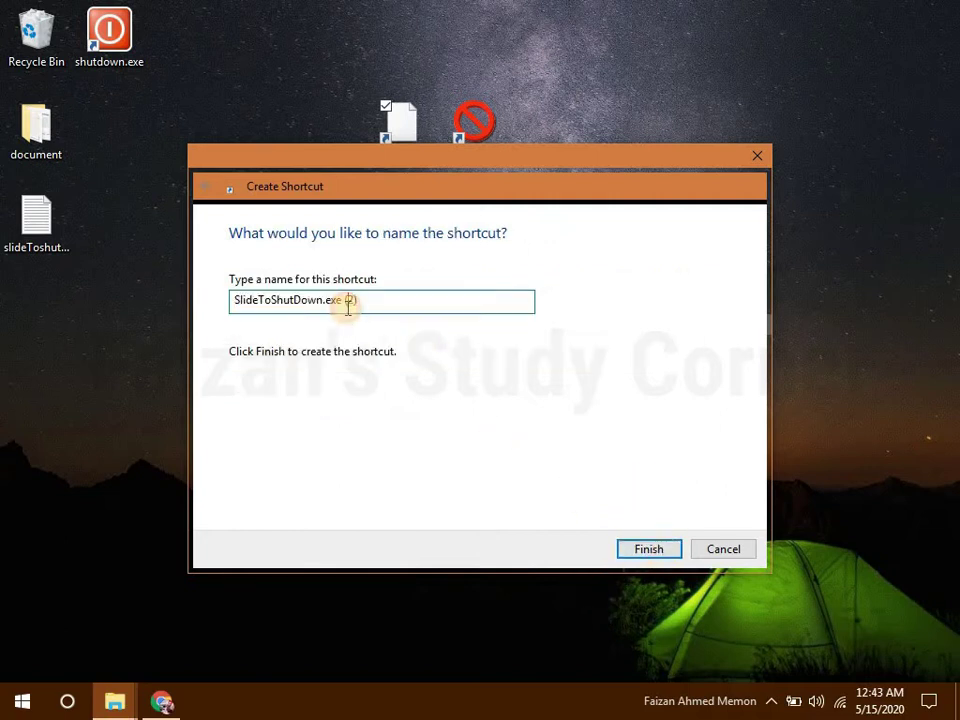
{"action": "left_click_drag", "start_coordinate": [369, 300], "coordinate": [119, 273]}
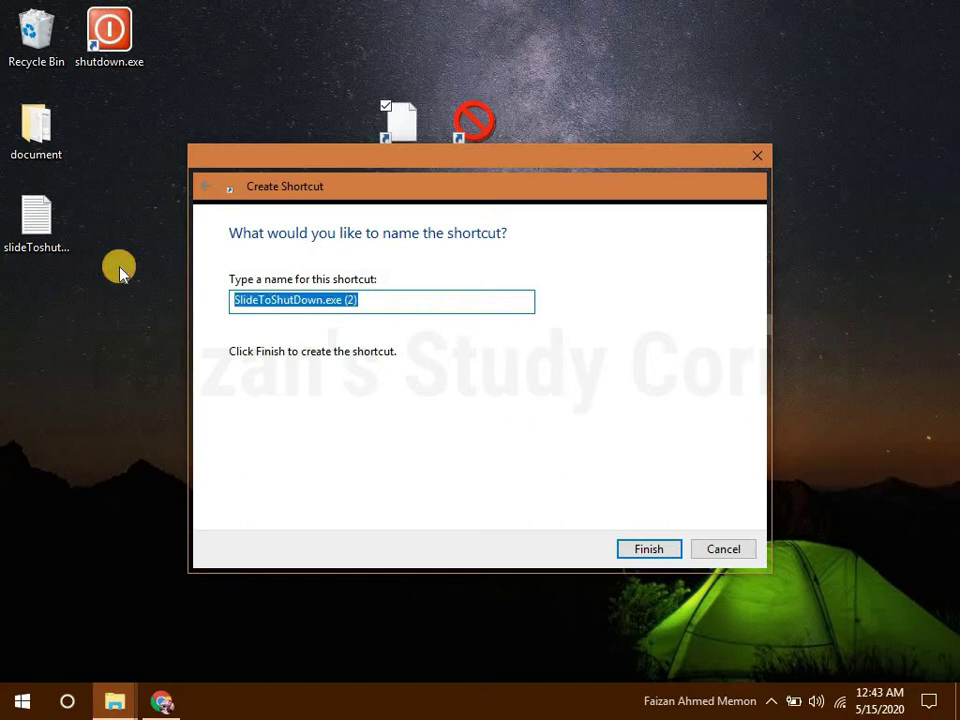
{"action": "type", "text": "xy"}
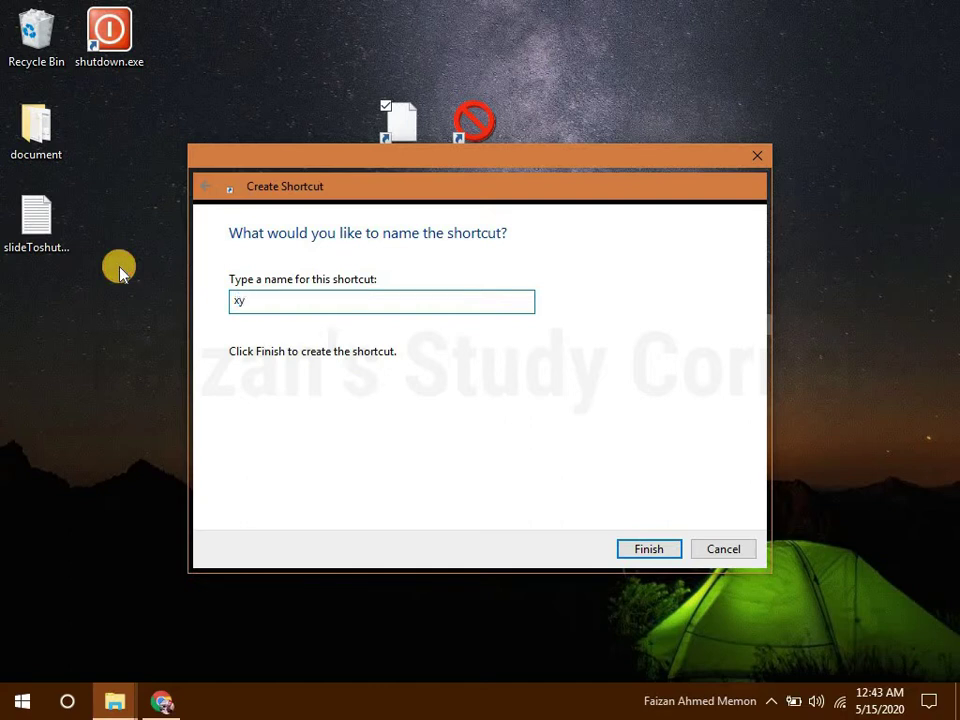
{"action": "type", "text": "z"}
{"action": "left_click", "coordinate": [648, 549]}
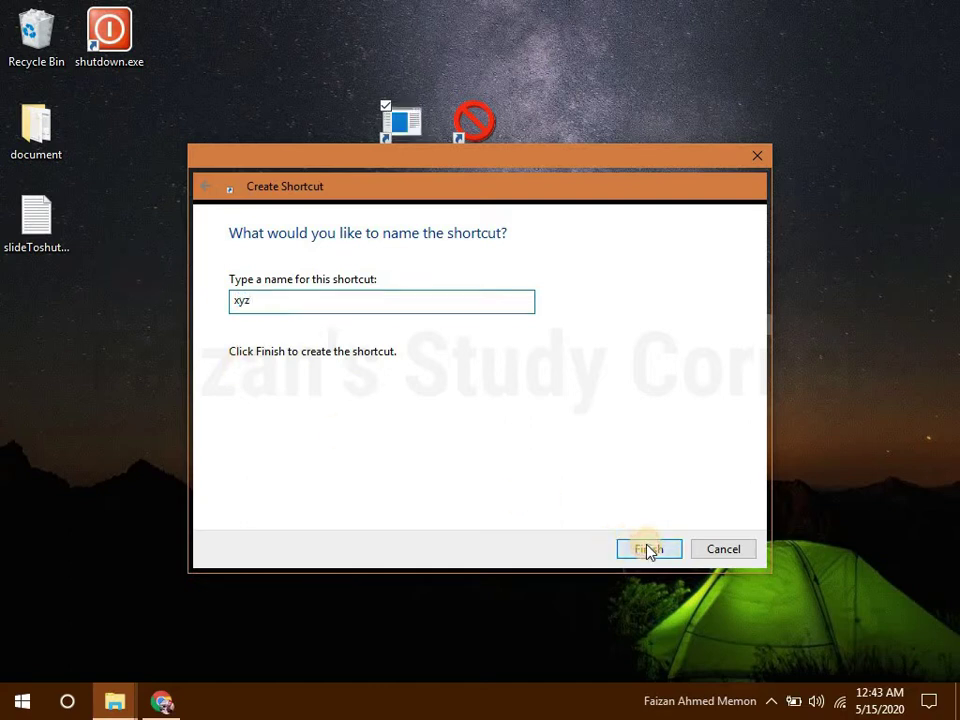
Change the xyz shortcut's icon to the disc drive icon from the SHELL32 icon list and apply it
{"action": "left_click", "coordinate": [407, 146]}
{"action": "right_click", "coordinate": [407, 146]}
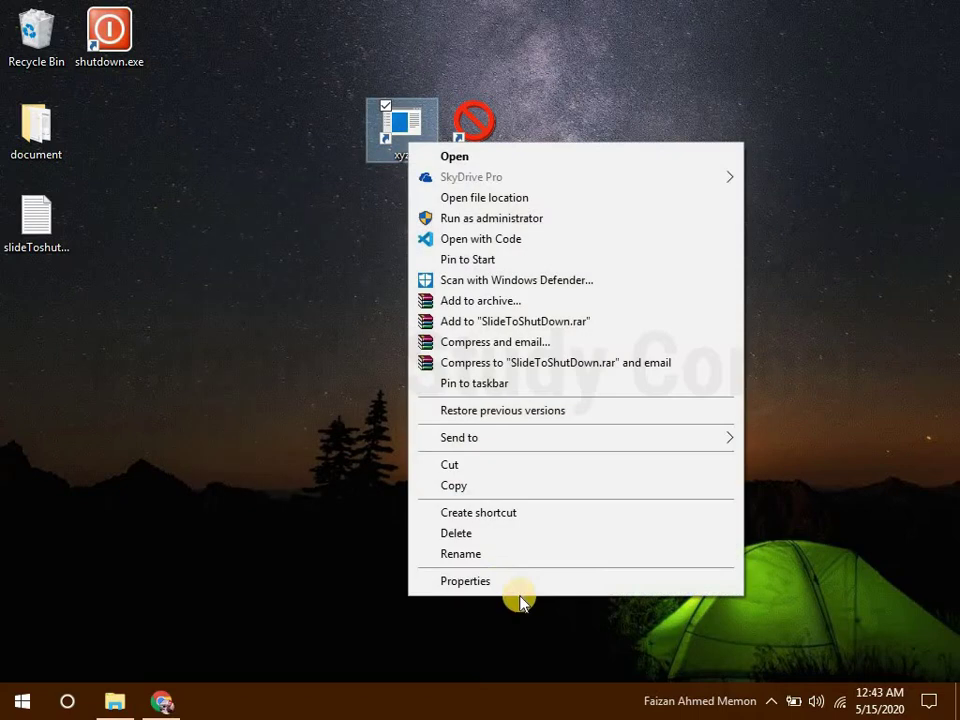
{"action": "left_click", "coordinate": [498, 583]}
{"action": "left_click", "coordinate": [519, 442]}
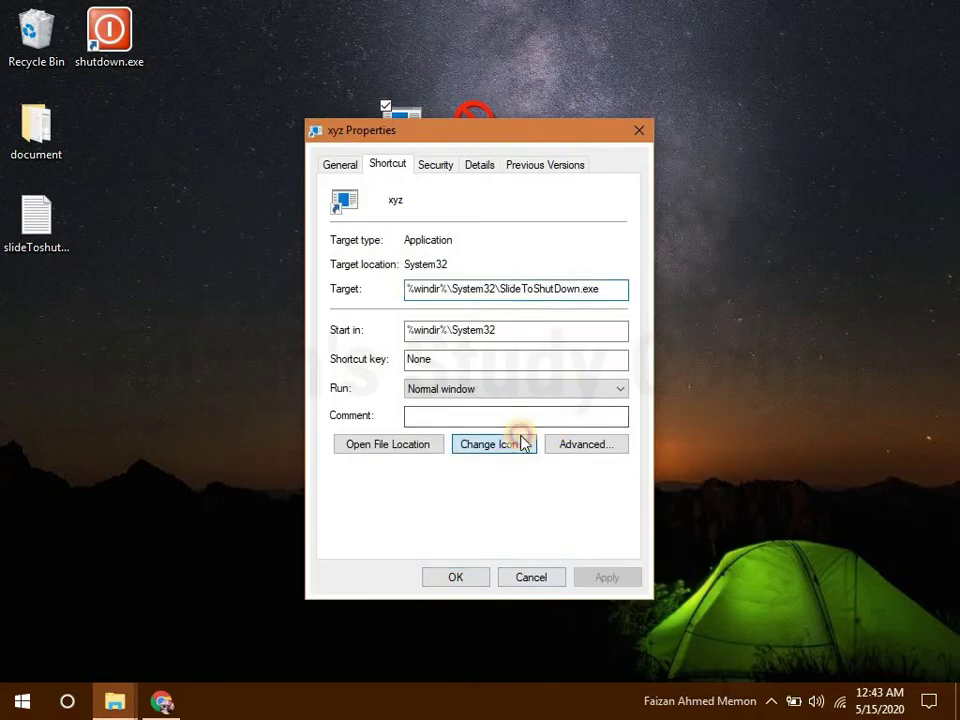
{"action": "left_click", "coordinate": [630, 359]}
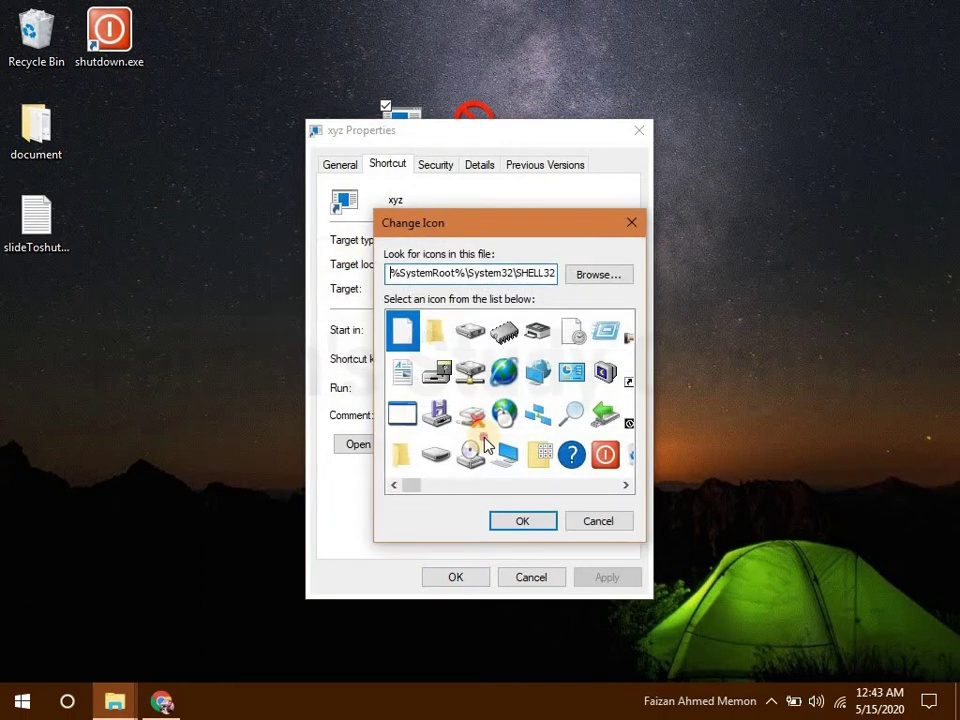
{"action": "left_click", "coordinate": [505, 530]}
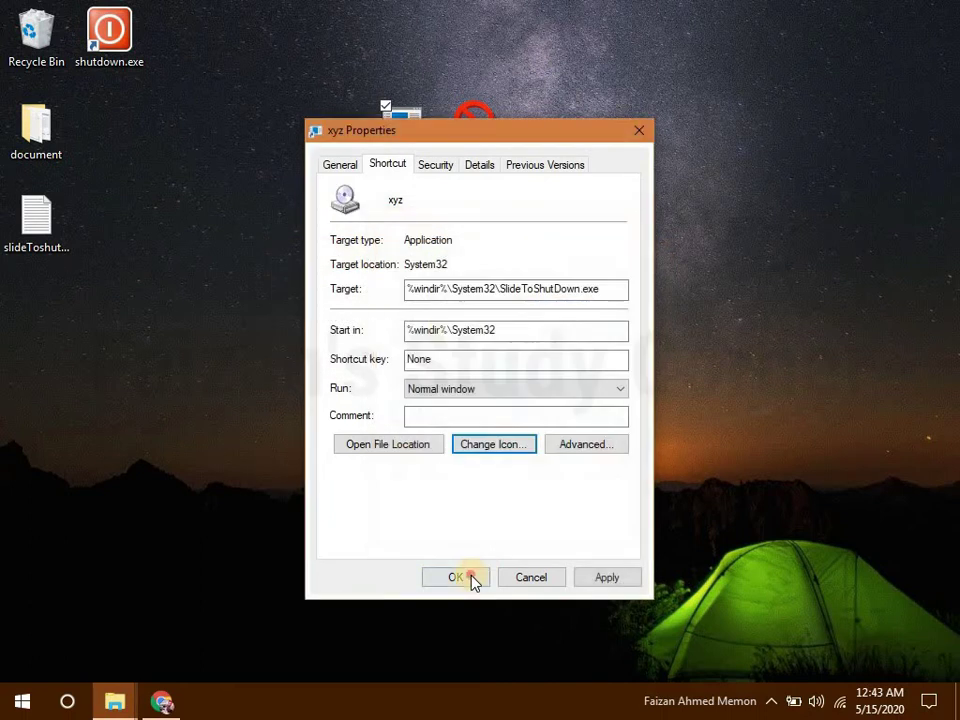
{"action": "key", "text": "Return"}
Test the xyz and SlideToShutDown.exe shortcuts by opening the slide-to-shut-down screen from each
{"action": "double_click", "coordinate": [401, 120]}
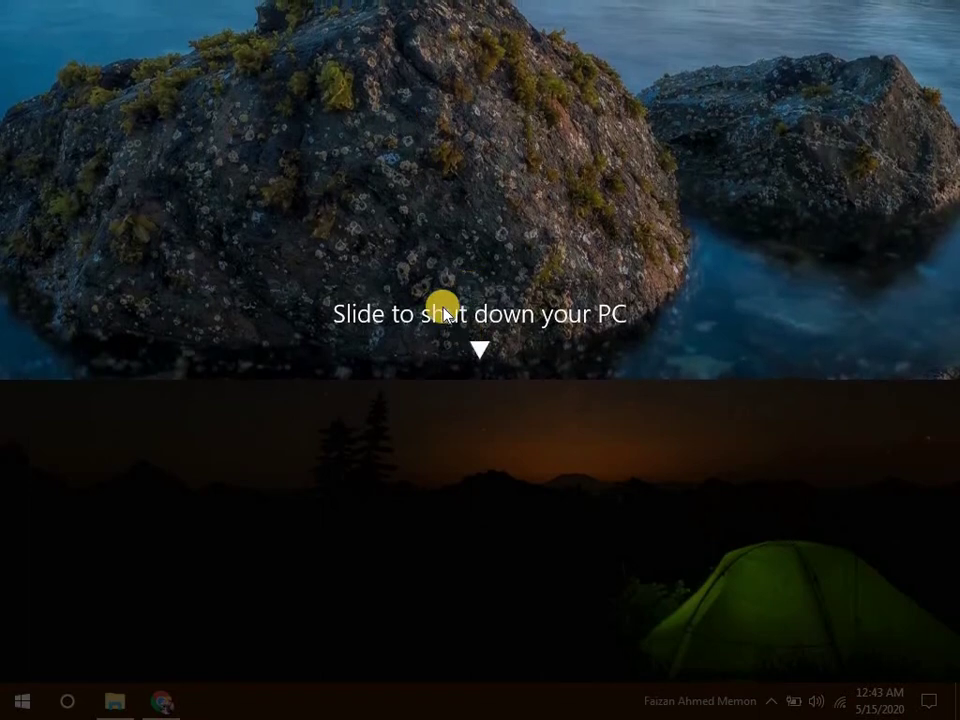
{"action": "left_click_drag", "start_coordinate": [502, 333], "coordinate": [505, 360]}
{"action": "left_click", "coordinate": [400, 145]}
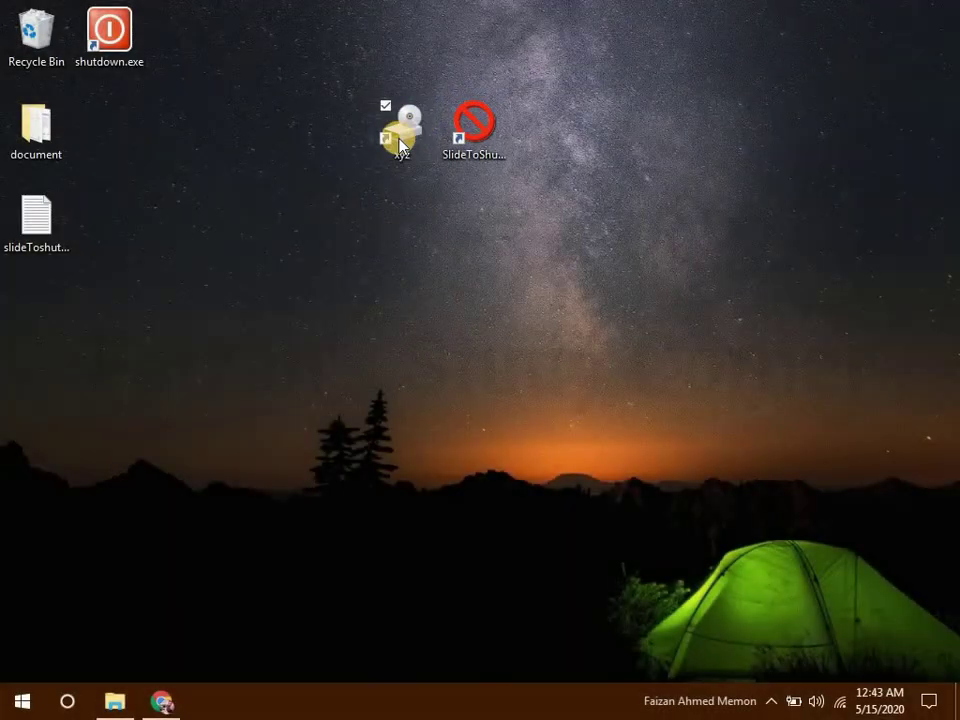
{"action": "double_click", "coordinate": [452, 126]}
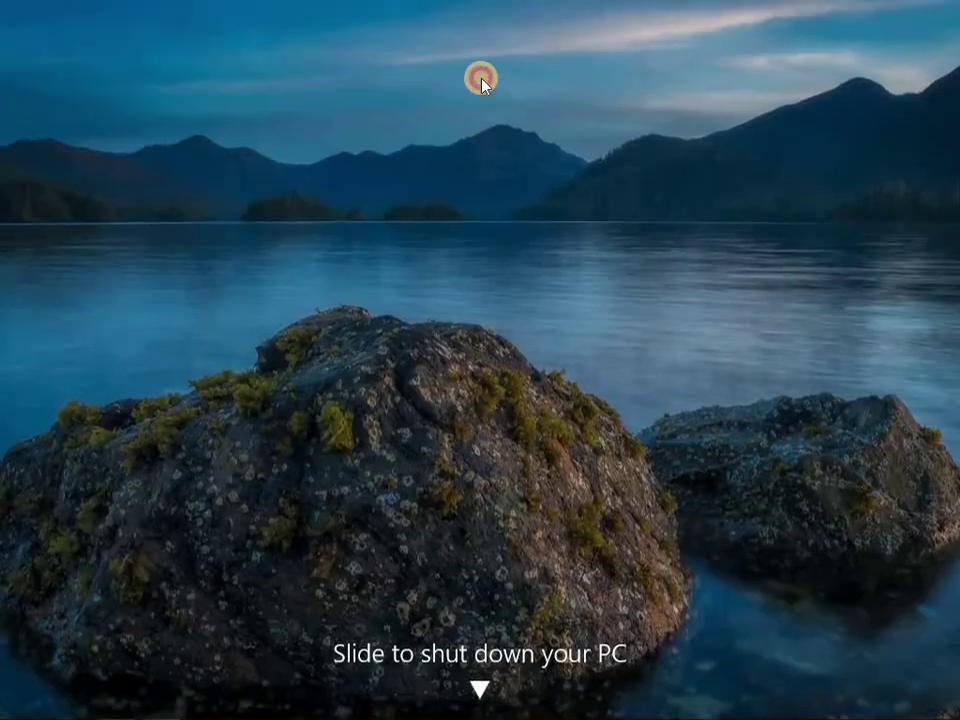
{"action": "left_click", "coordinate": [480, 79]}
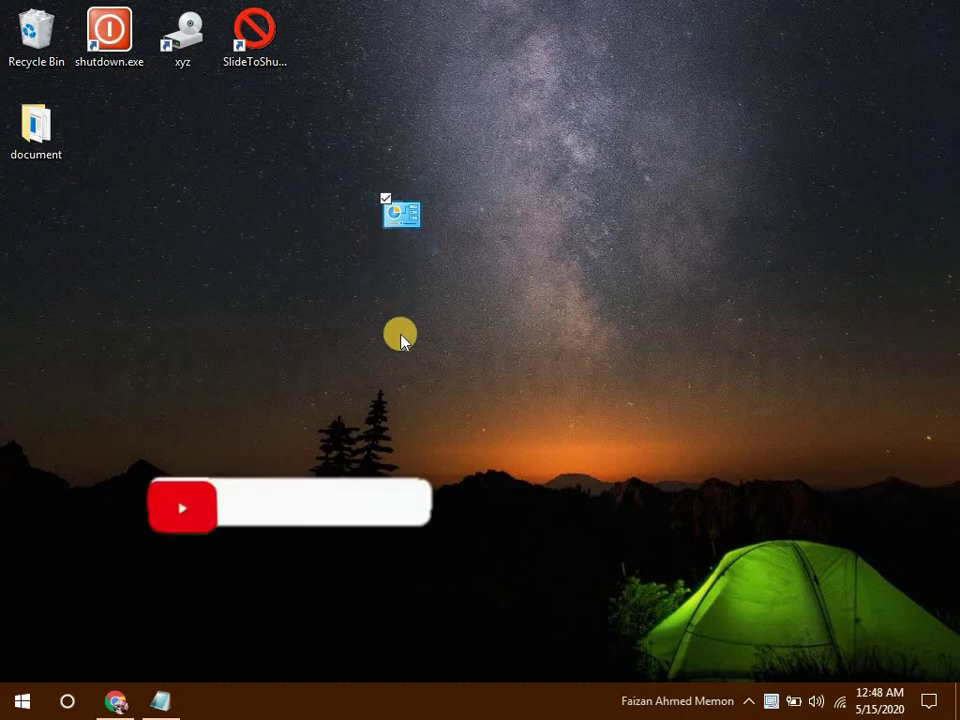
Open the GodMode folder on the desktop, close and reopen it, maximize its window and look through the listed system settings
{"action": "double_click", "coordinate": [410, 242]}
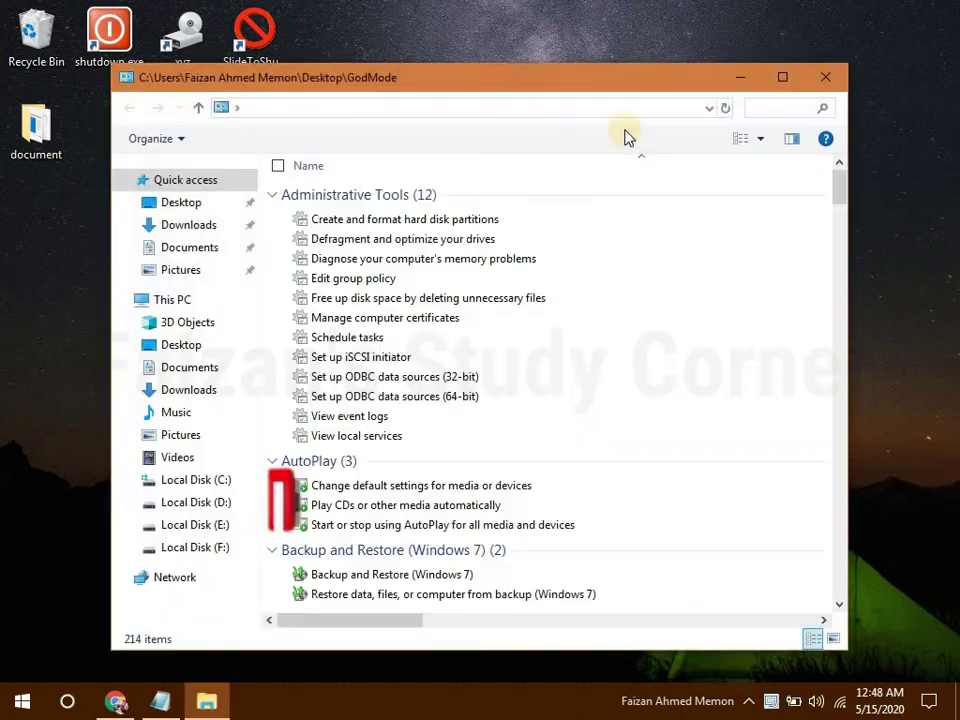
{"action": "left_click", "coordinate": [826, 80]}
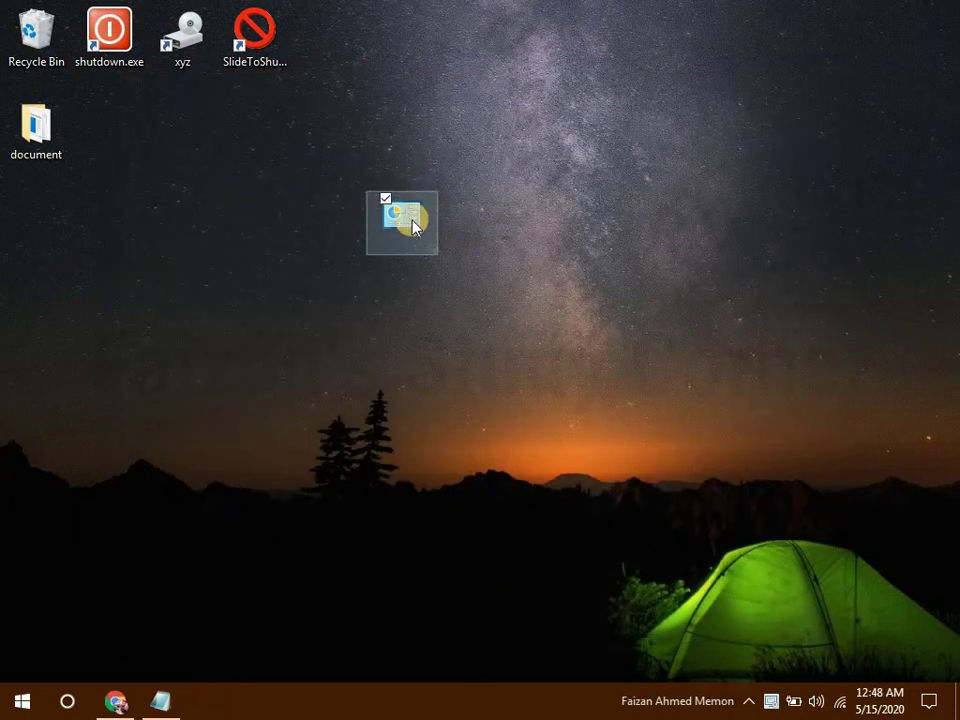
{"action": "left_click", "coordinate": [446, 262]}
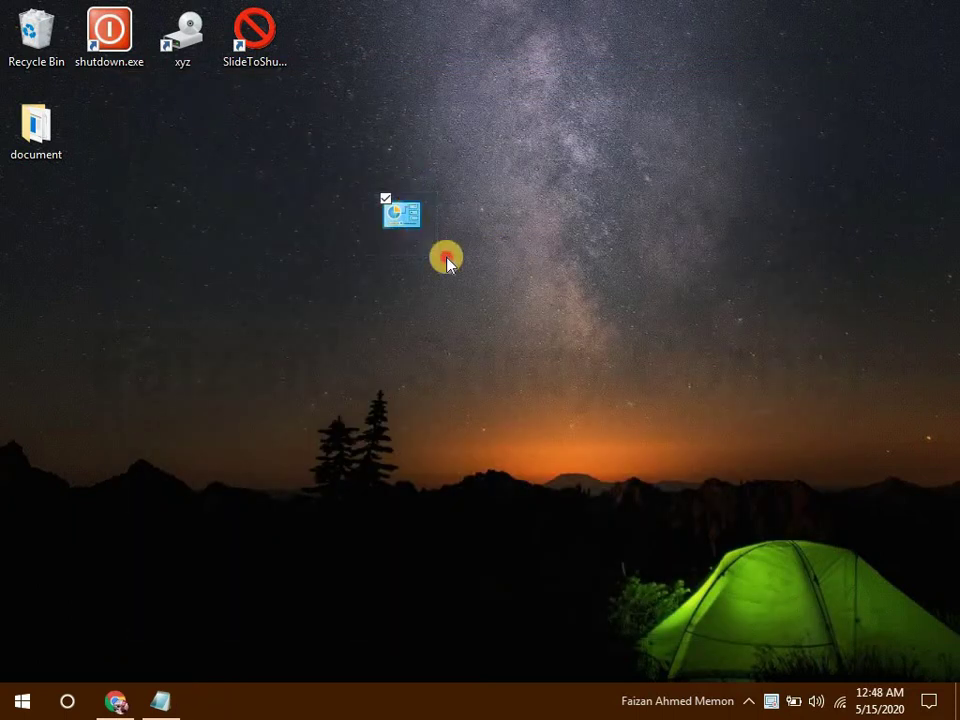
{"action": "double_click", "coordinate": [403, 230]}
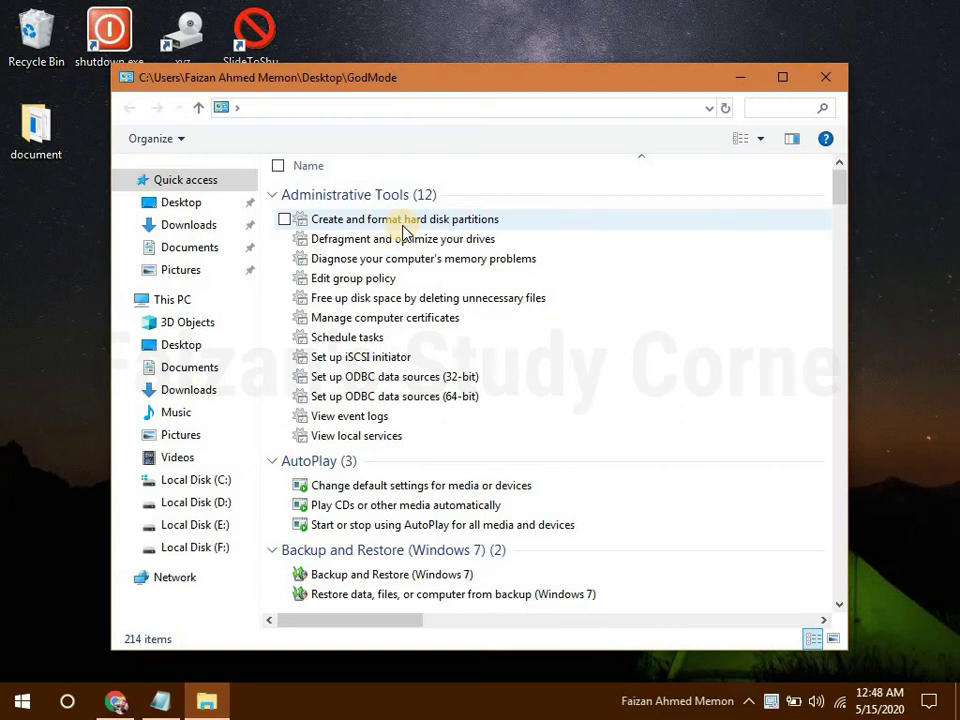
{"action": "left_click", "coordinate": [782, 77]}
{"action": "left_click_drag", "start_coordinate": [955, 135], "coordinate": [942, 8]}
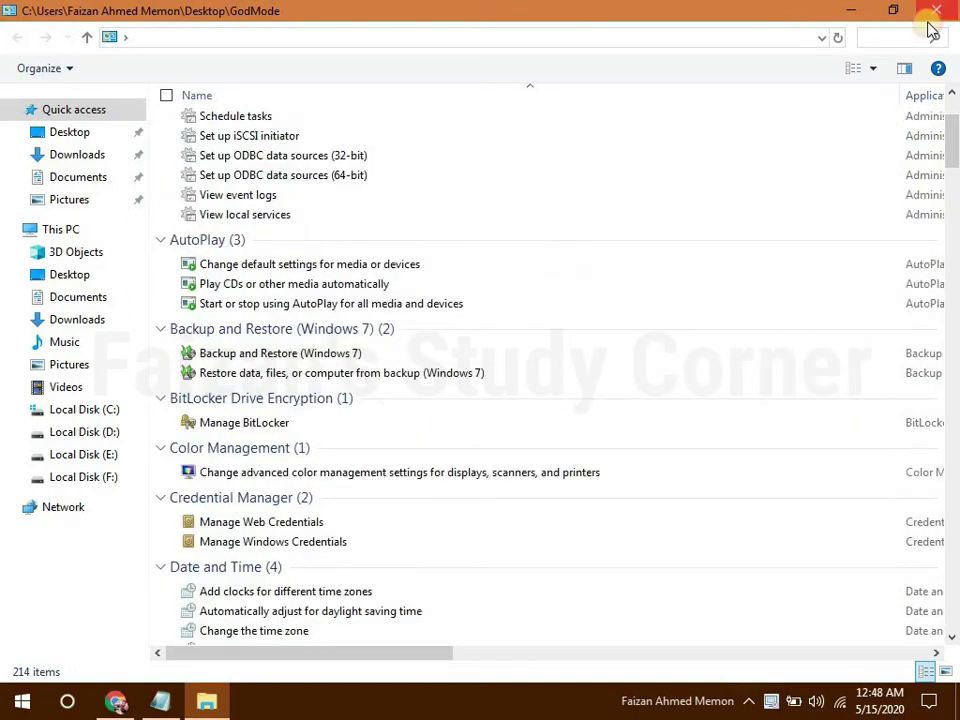
Close the GodMode window and create a new folder on the desktop
{"action": "left_click", "coordinate": [940, 9]}
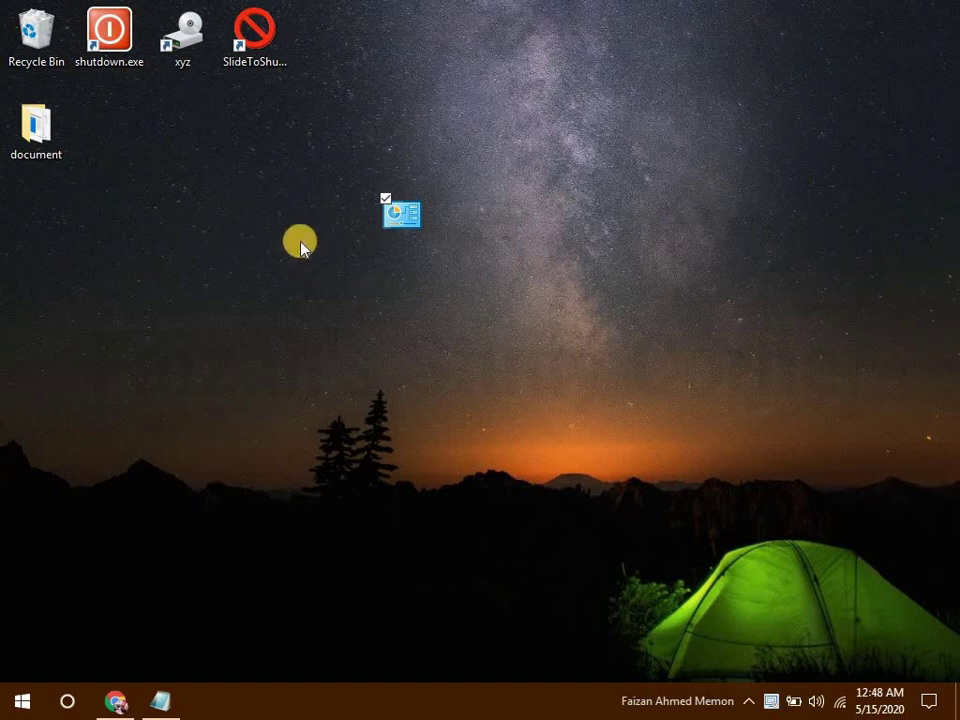
{"action": "right_click", "coordinate": [261, 212]}
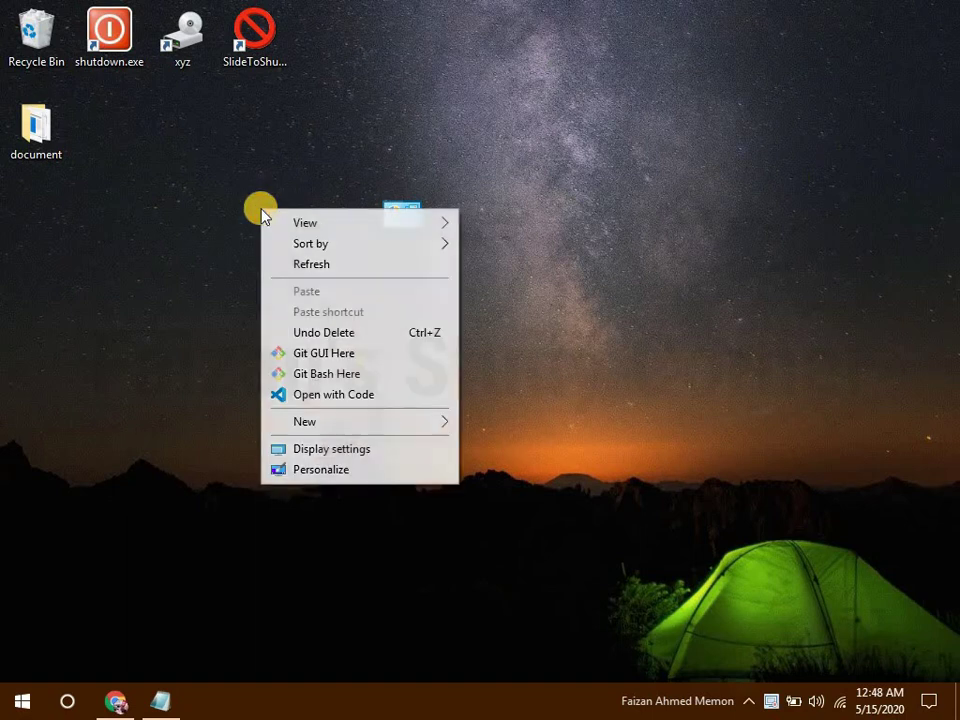
{"action": "mouse_move", "coordinate": [408, 421]}
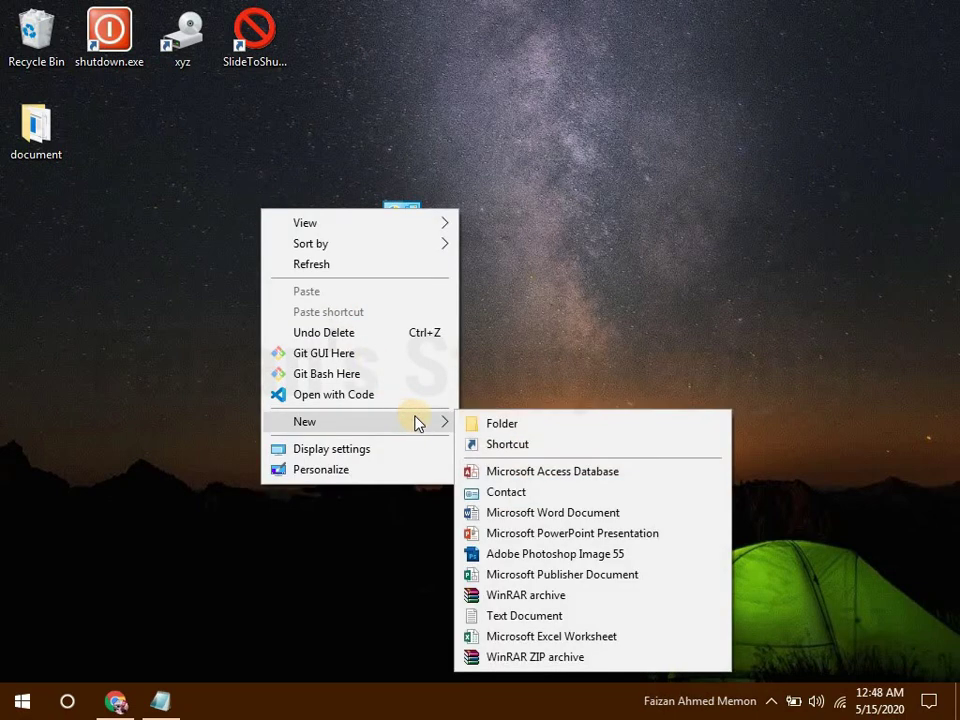
{"action": "left_click", "coordinate": [470, 428]}
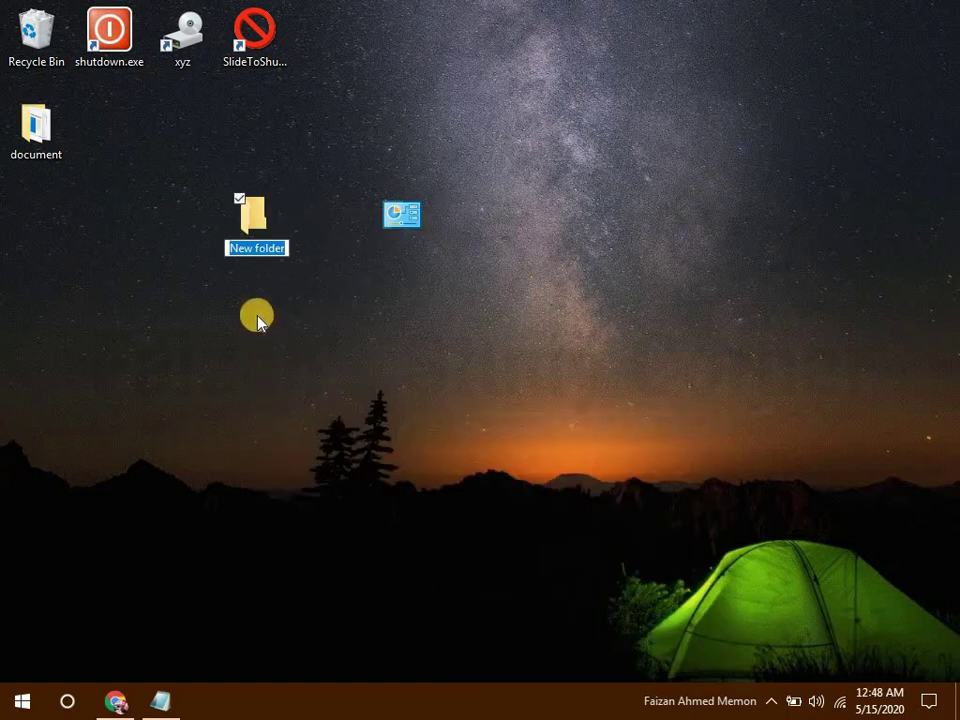
Copy the text GodMode.{ED7BA470-8E54-465E-825C-99712043E01C} from the untitled Notepad document and minimize Notepad
{"action": "left_click", "coordinate": [166, 704]}
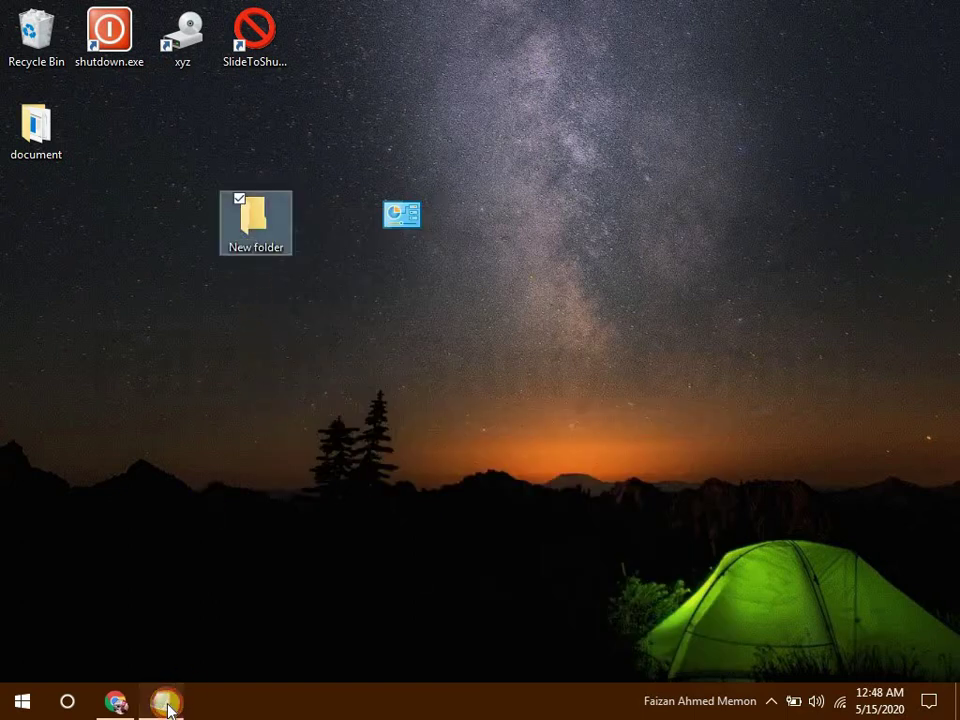
{"action": "left_click_drag", "start_coordinate": [456, 155], "coordinate": [88, 169]}
{"action": "key", "text": "super+c"}
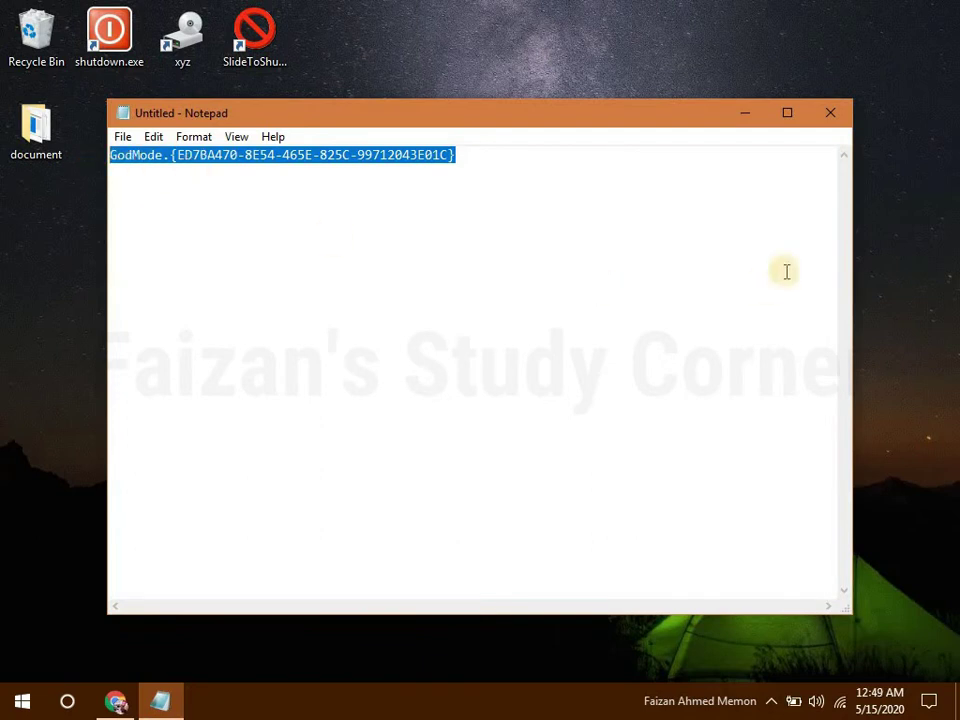
{"action": "left_click", "coordinate": [826, 116]}
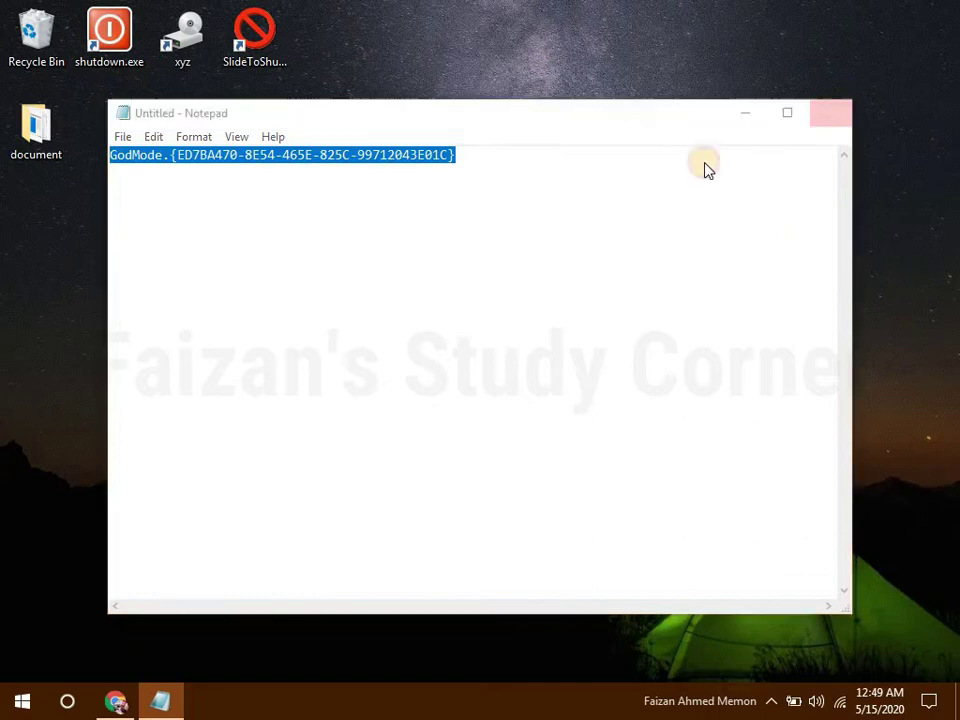
{"action": "key", "text": "Escape"}
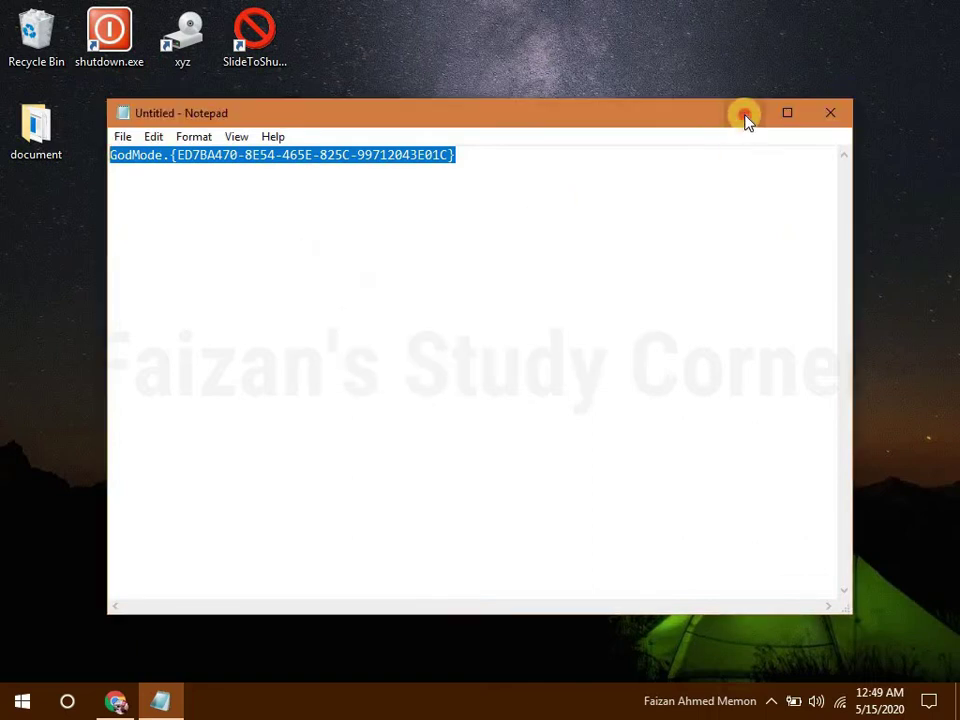
{"action": "left_click", "coordinate": [744, 113]}
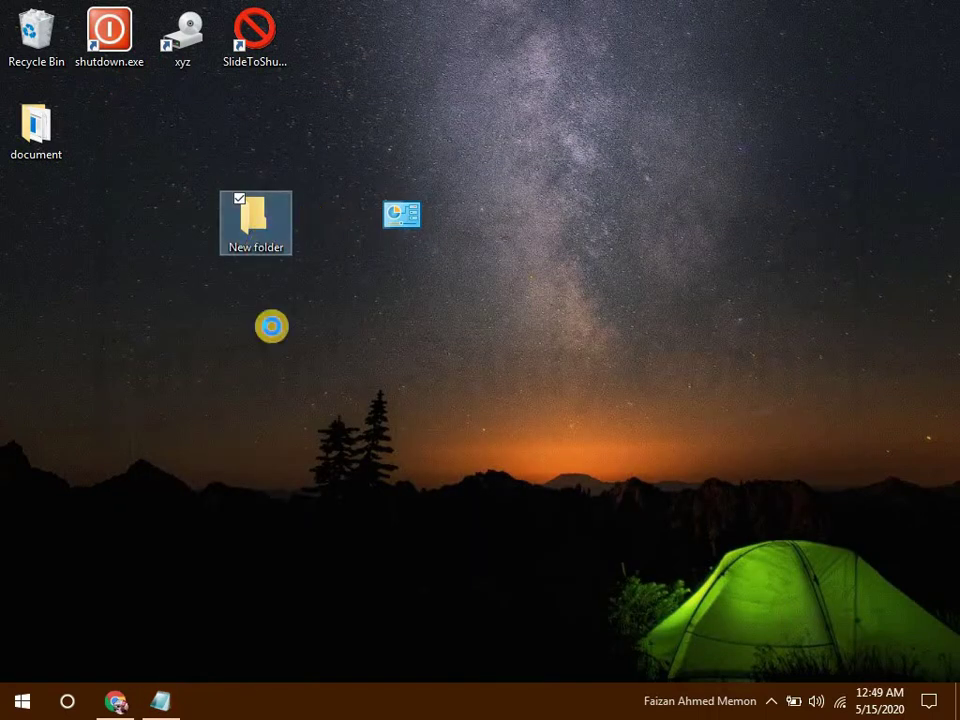
Rename the new folder with the copied GodMode.{ED7BA470-8E54-465E-825C-99712043E01C} text and merge it with the existing folder of that name
{"action": "right_click", "coordinate": [290, 646]}
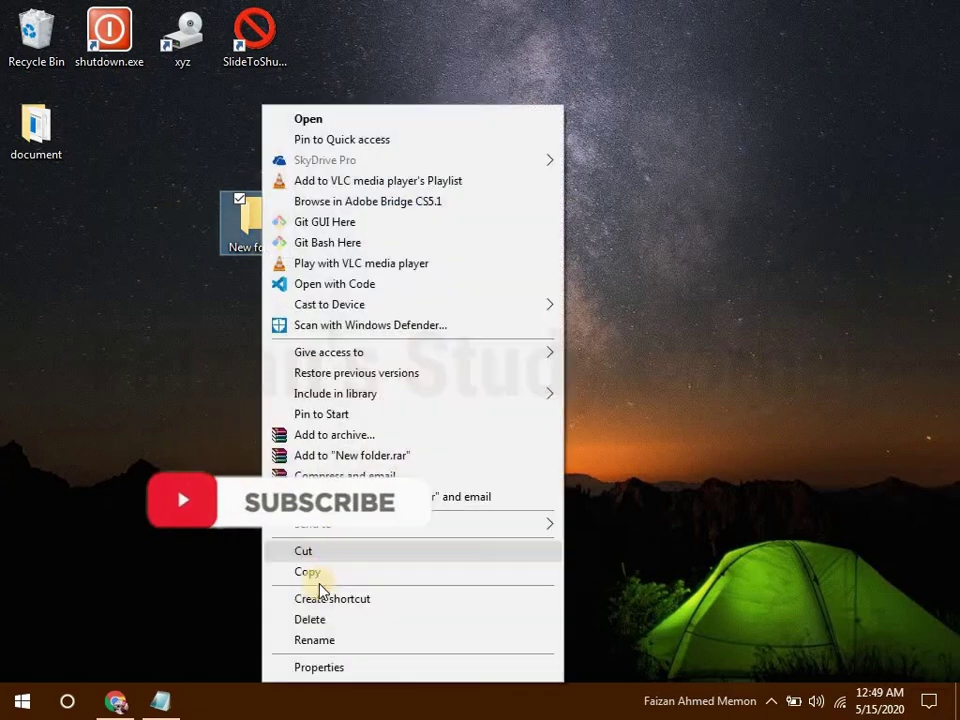
{"action": "left_click", "coordinate": [305, 641]}
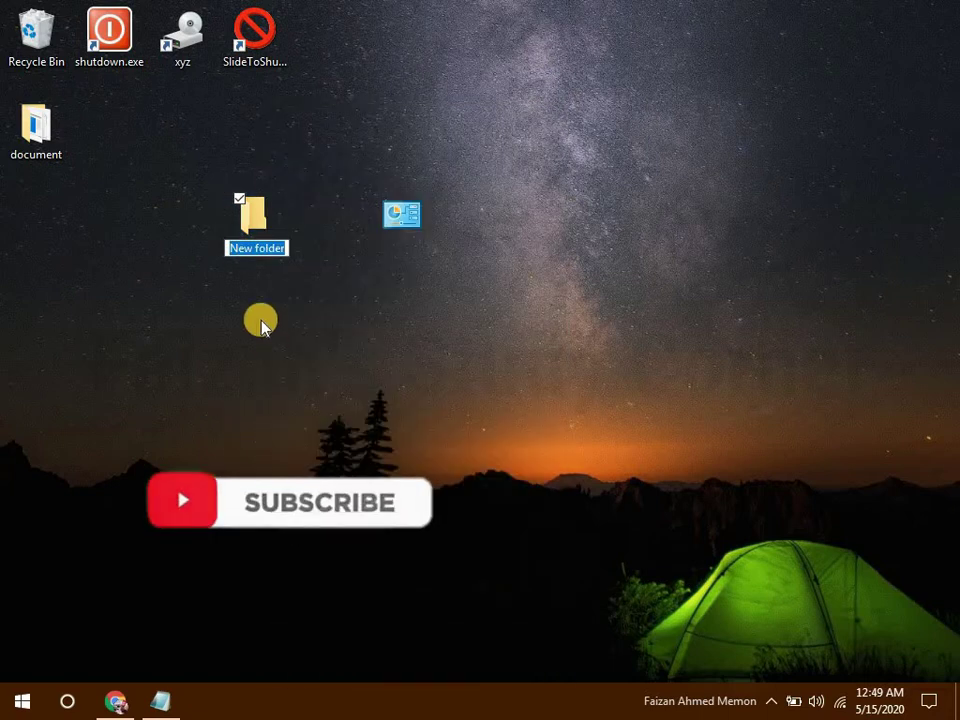
{"action": "right_click", "coordinate": [254, 255]}
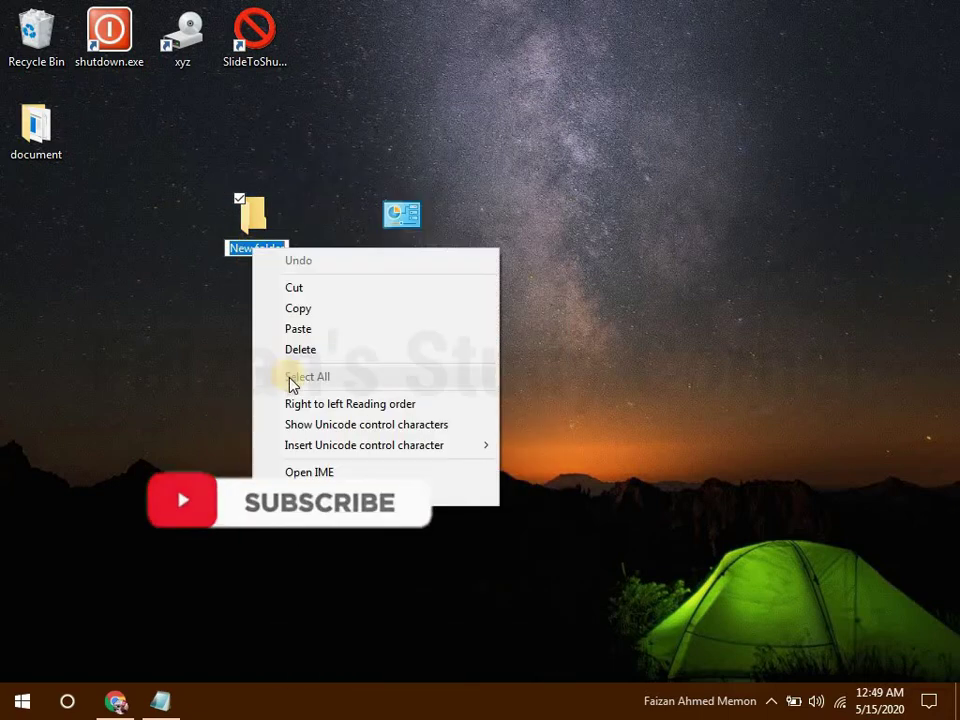
{"action": "left_click", "coordinate": [289, 339]}
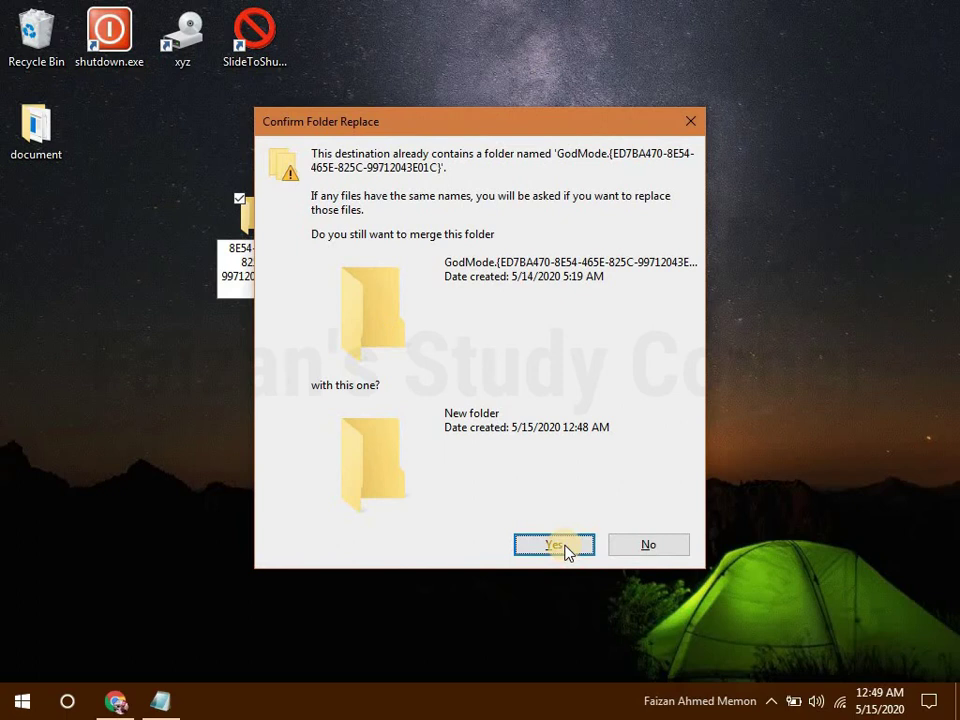
{"action": "left_click", "coordinate": [560, 550]}
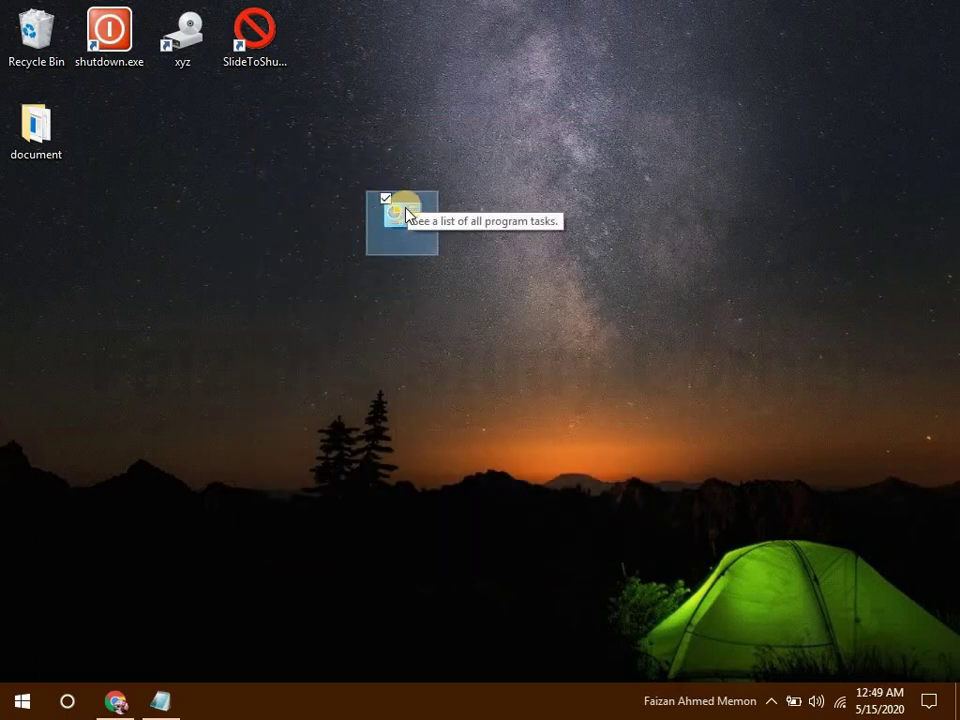
Delete the existing GodMode folder, then create a new desktop folder named GodMode.{ED7BA470-8E54-465E-825C-99712043E01C} using the copied text
{"action": "right_click", "coordinate": [407, 213]}
{"action": "left_click", "coordinate": [460, 512]}
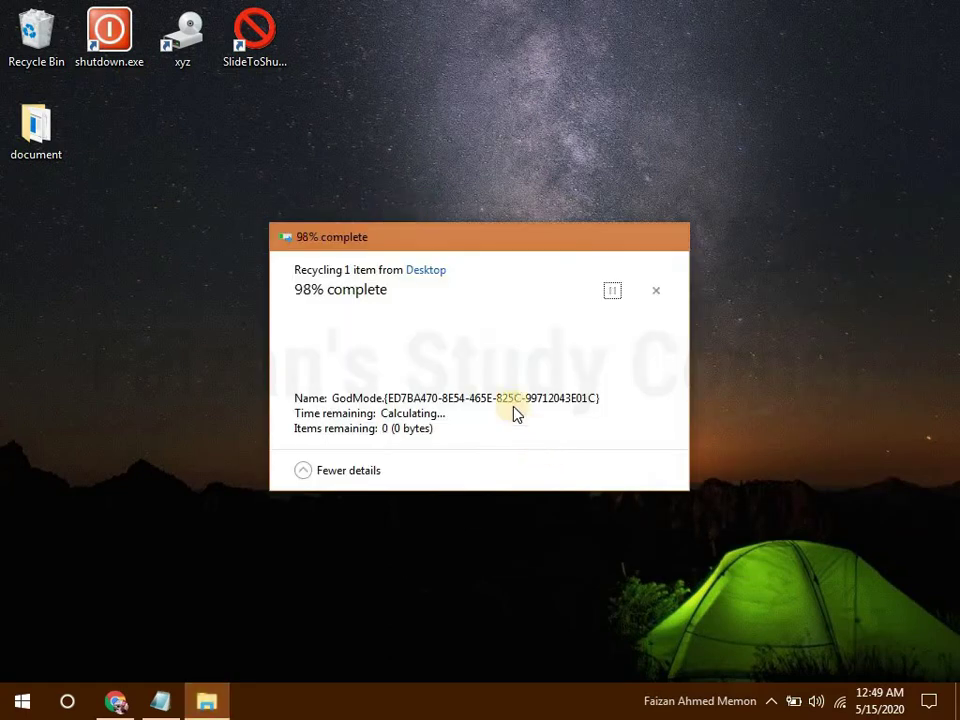
{"action": "right_click", "coordinate": [349, 158]}
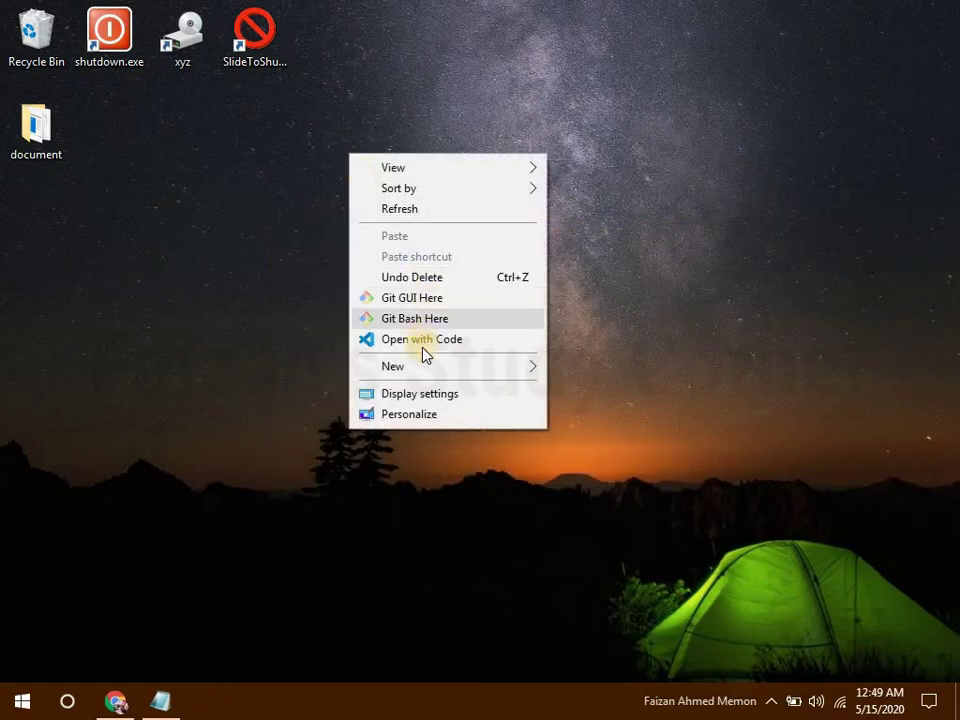
{"action": "mouse_move", "coordinate": [422, 366]}
{"action": "left_click", "coordinate": [645, 373]}
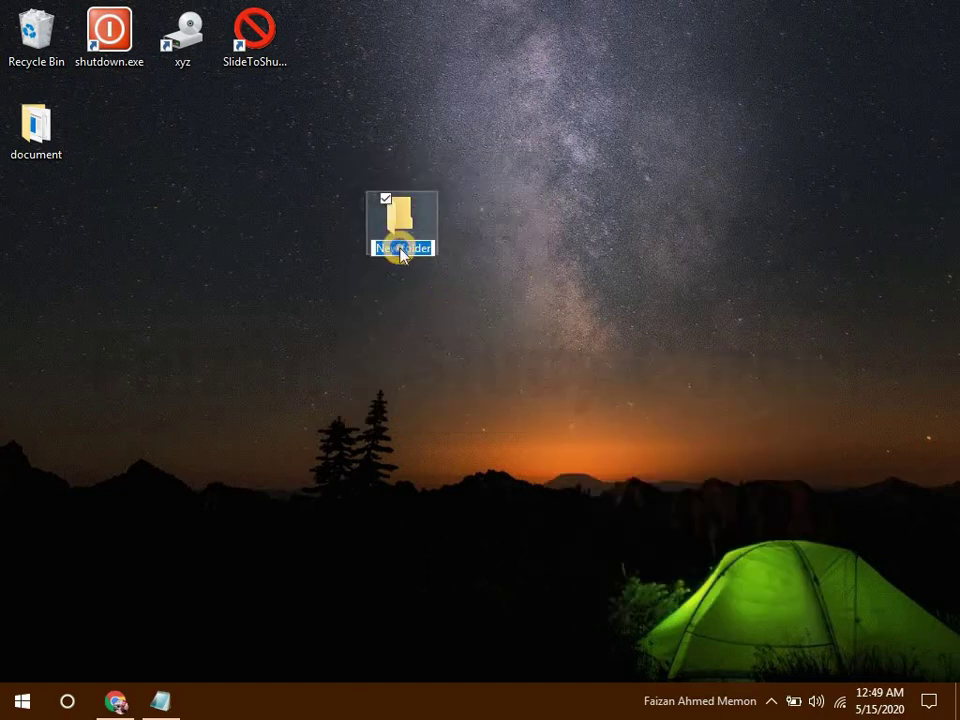
{"action": "right_click", "coordinate": [399, 248]}
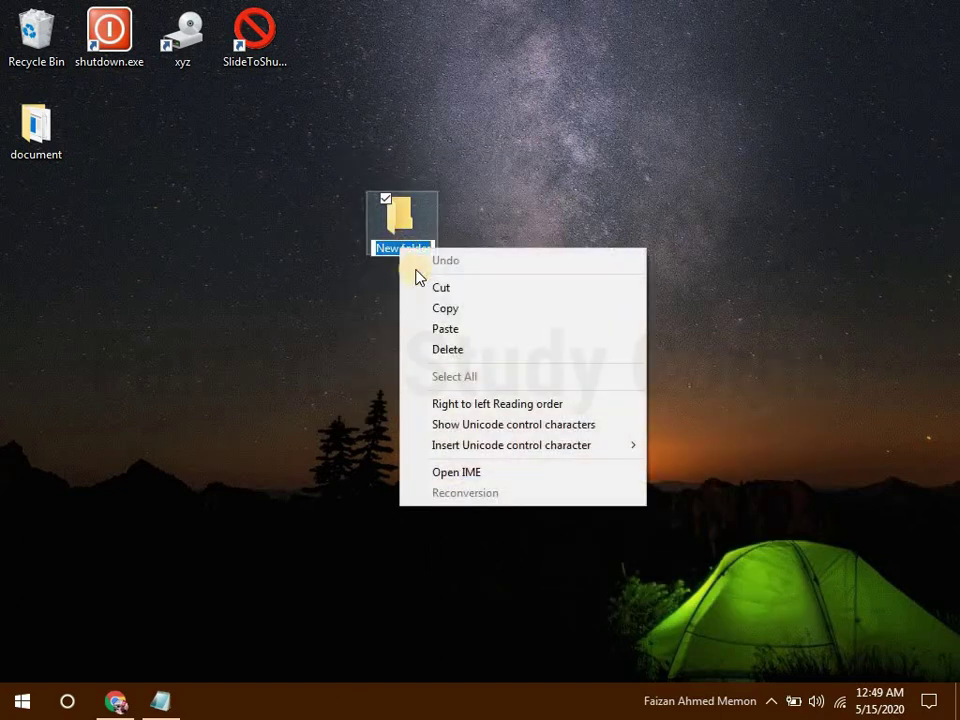
{"action": "left_click", "coordinate": [443, 328]}
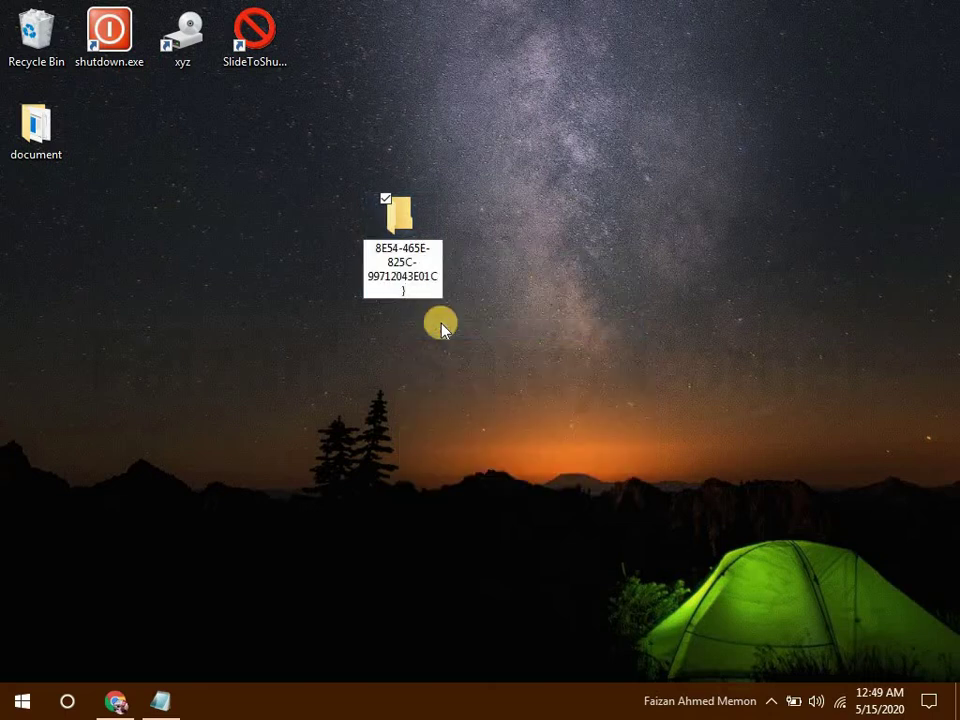
{"action": "key", "text": "Return"}
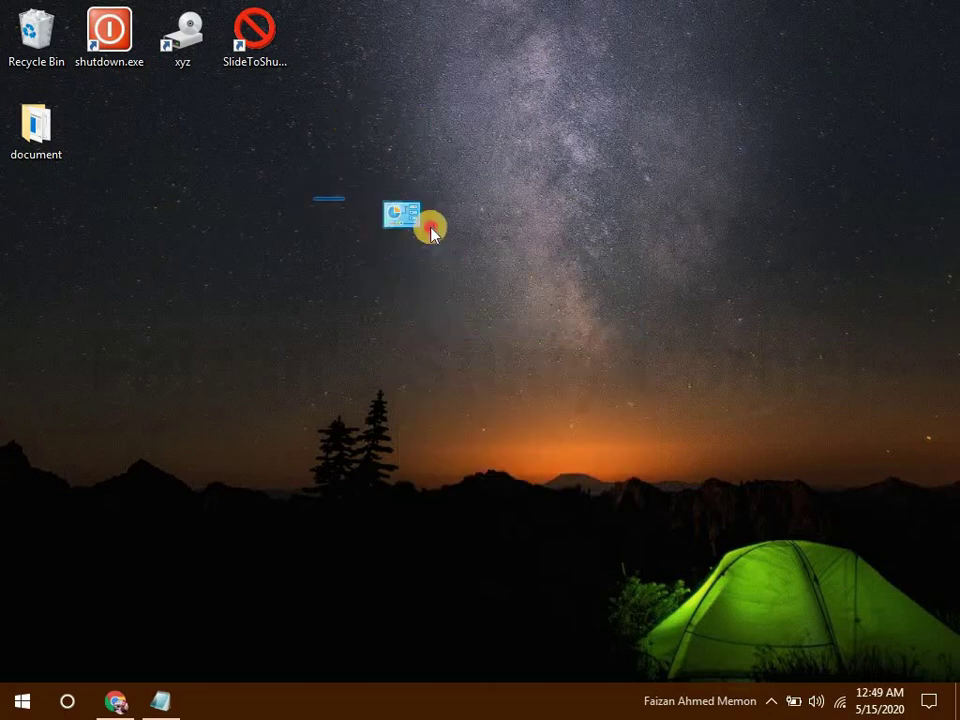
Open the new GodMode folder, look through its listed settings from Administrative Tools to System, and close the window
{"action": "double_click", "coordinate": [405, 228]}
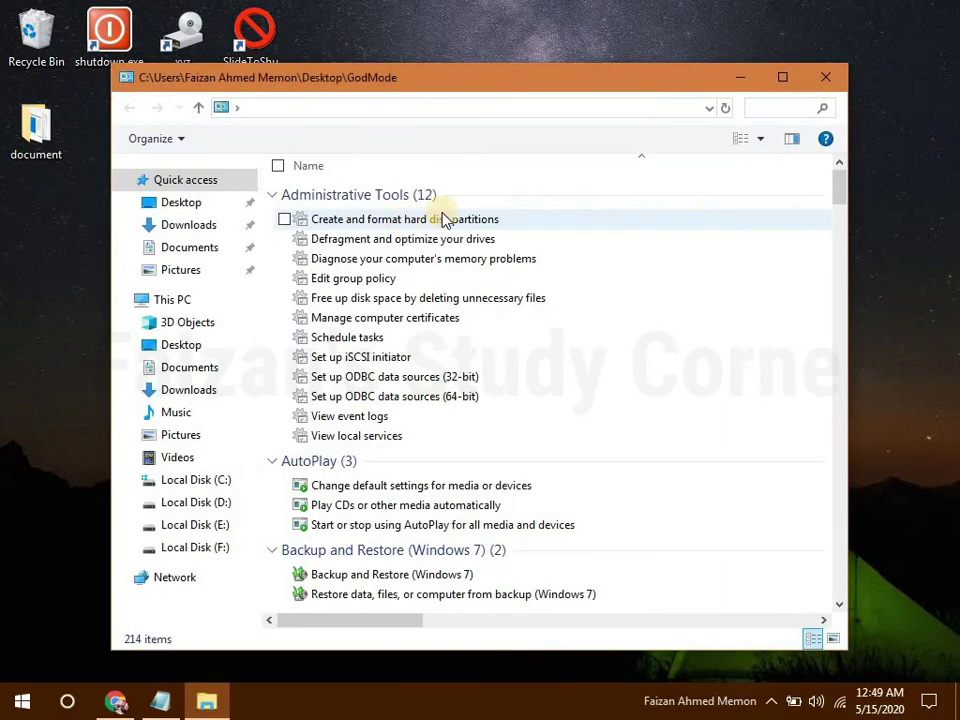
{"action": "left_click_drag", "start_coordinate": [838, 197], "coordinate": [836, 484]}
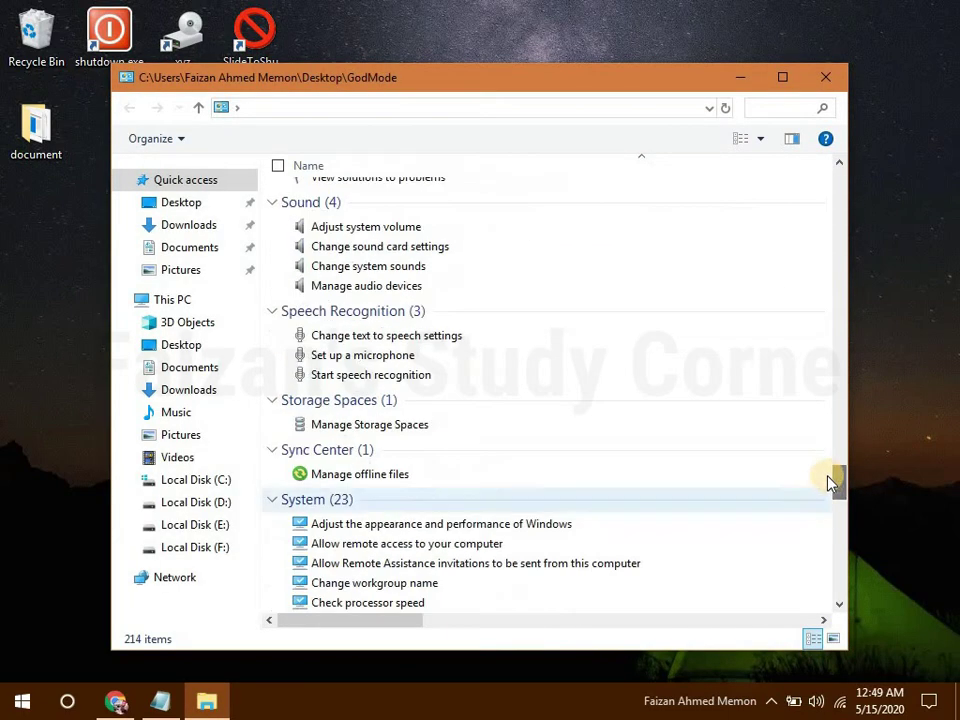
{"action": "left_click", "coordinate": [386, 284]}
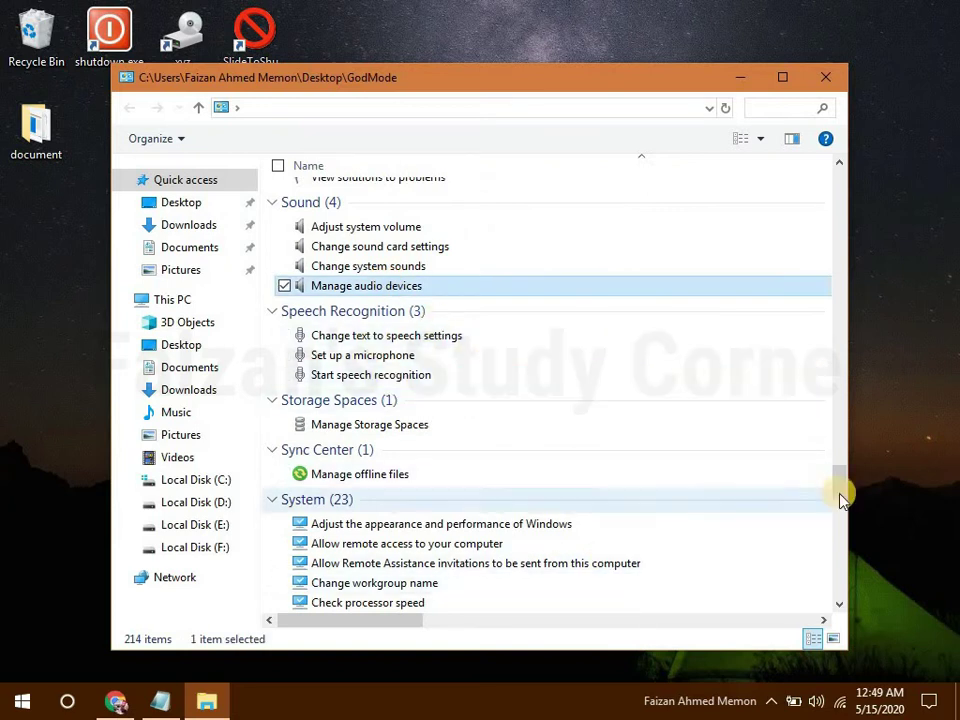
{"action": "left_click_drag", "start_coordinate": [833, 321], "coordinate": [838, 177]}
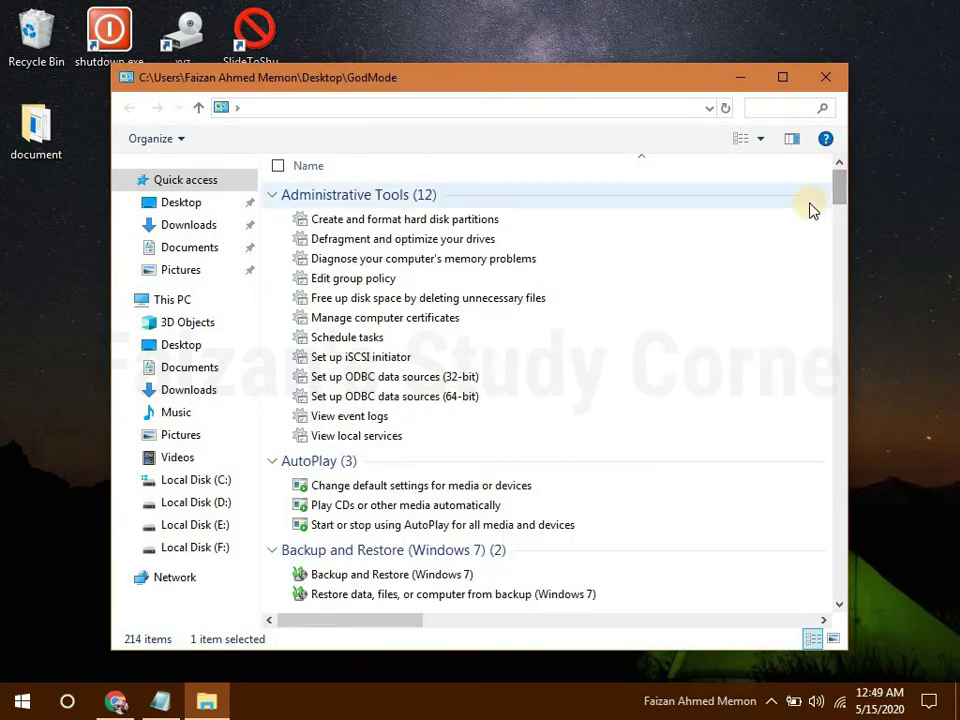
{"action": "left_click_drag", "start_coordinate": [845, 283], "coordinate": [836, 493]}
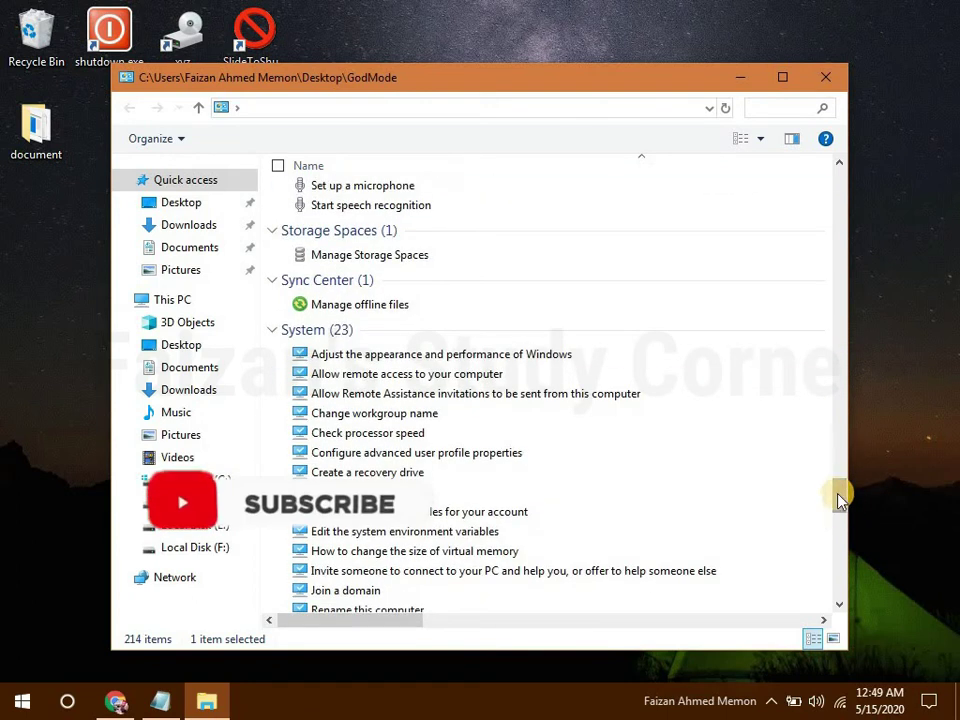
{"action": "left_click", "coordinate": [838, 80]}
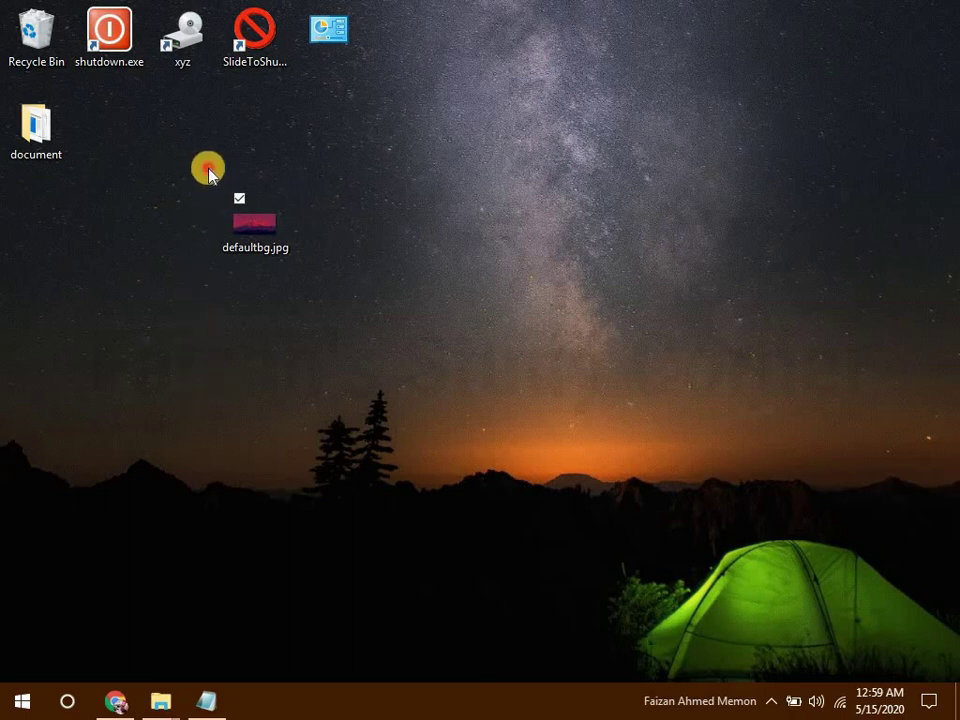
Open the Windows Startup folder by running shell:startup
{"action": "left_click_drag", "start_coordinate": [208, 168], "coordinate": [317, 285]}
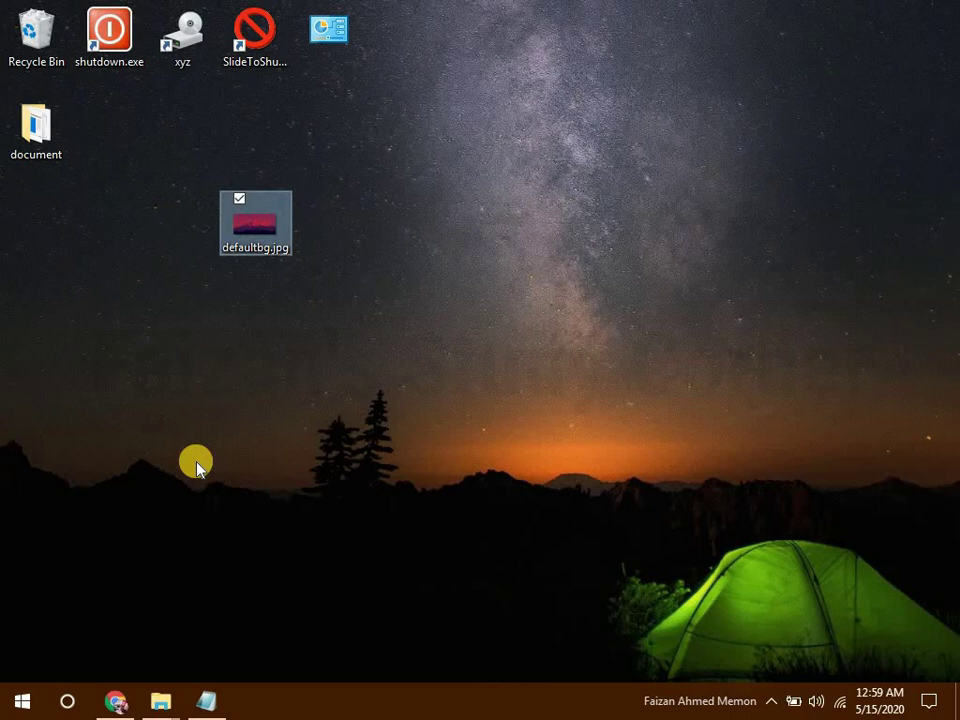
{"action": "key", "text": "super+r"}
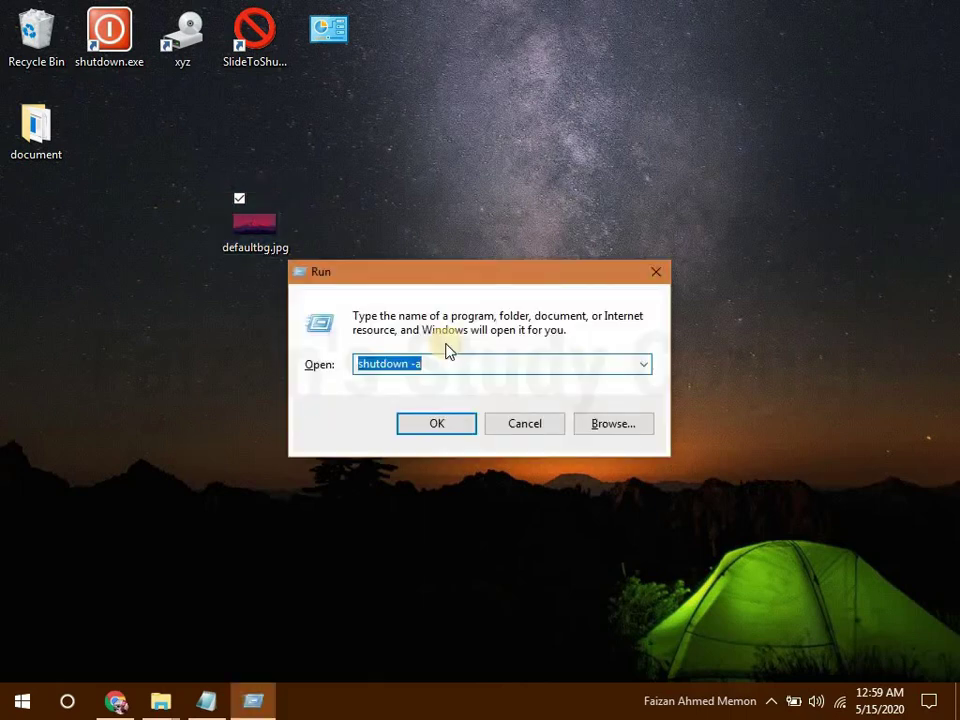
{"action": "key", "text": "BackSpace"}
{"action": "type", "text": "se"}
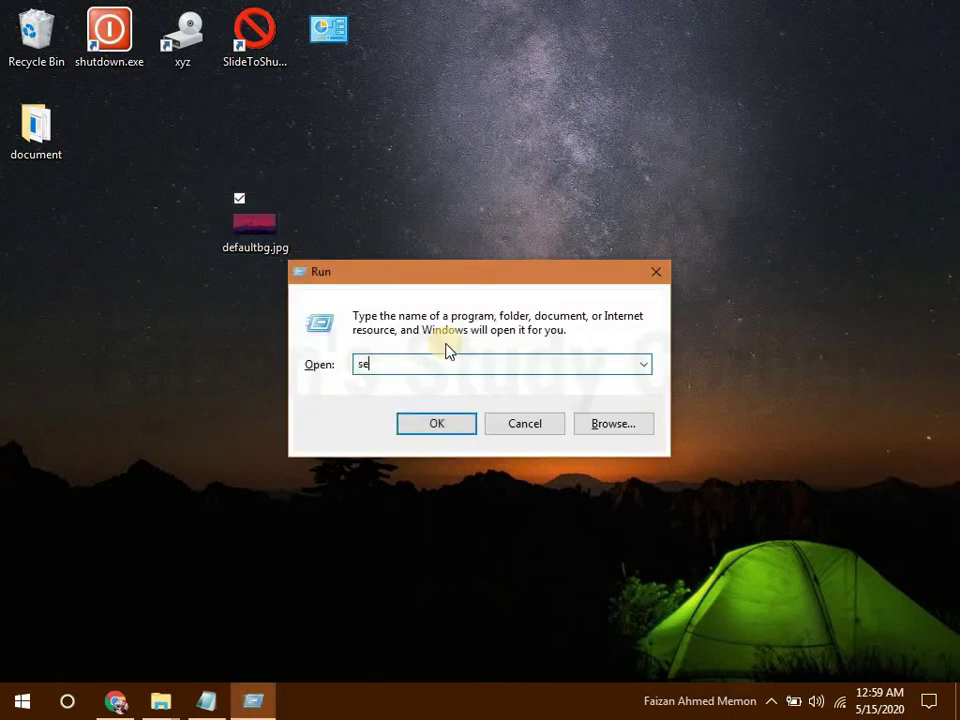
{"action": "key", "text": "BackSpace"}
{"action": "type", "text": "he"}
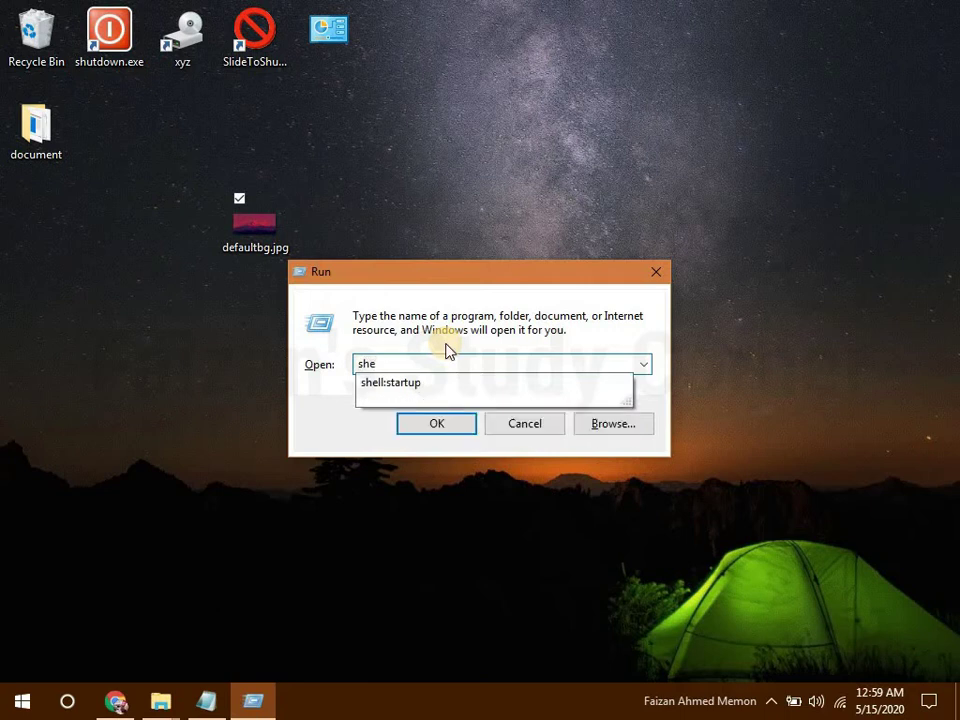
{"action": "key", "text": "Down"}
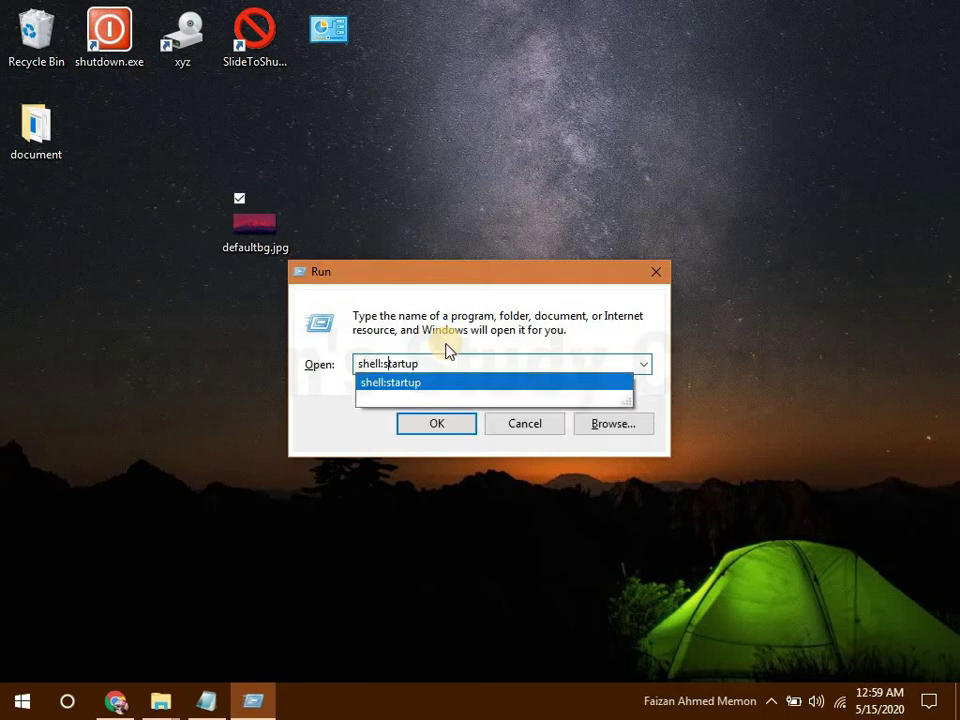
{"action": "left_click", "coordinate": [437, 440]}
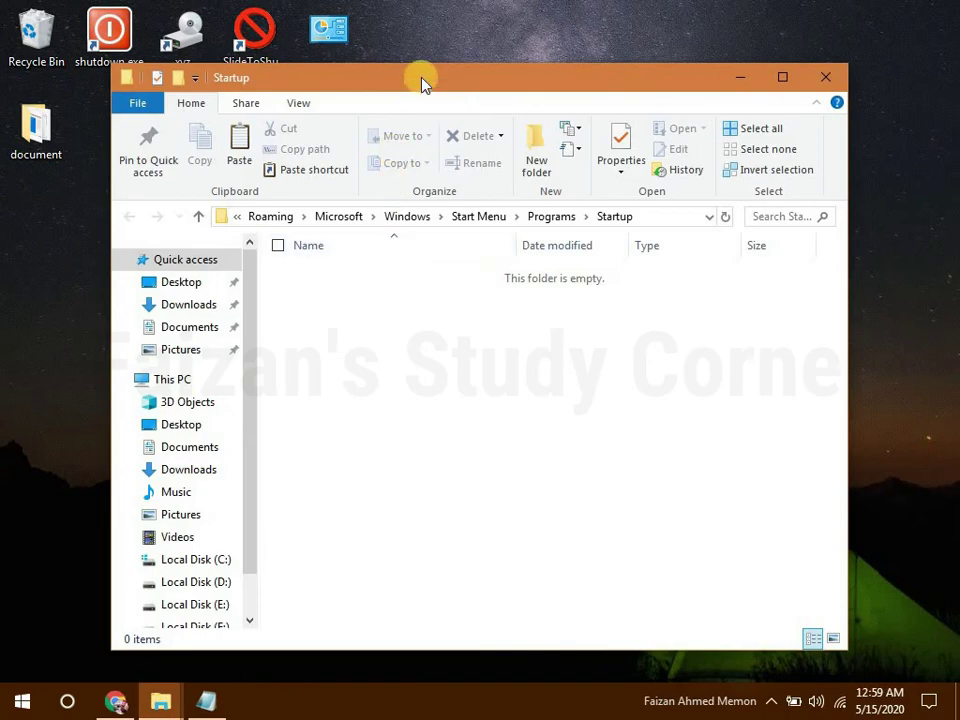
Copy defaultbg.jpg from the desktop, paste it as a shortcut into the Startup folder, and close the folder window
{"action": "left_click_drag", "start_coordinate": [467, 81], "coordinate": [642, 63]}
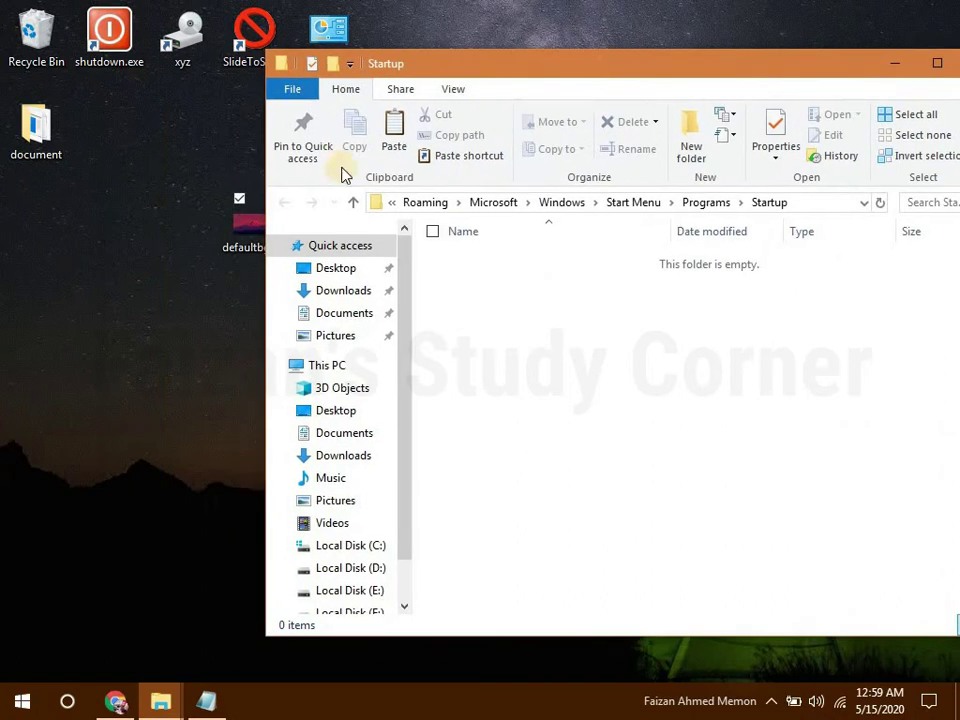
{"action": "mouse_move", "coordinate": [244, 231]}
{"action": "left_mouse_down"}
{"action": "mouse_move", "coordinate": [221, 285]}
{"action": "mouse_move", "coordinate": [214, 231]}
{"action": "mouse_move", "coordinate": [243, 235]}
{"action": "left_mouse_up"}
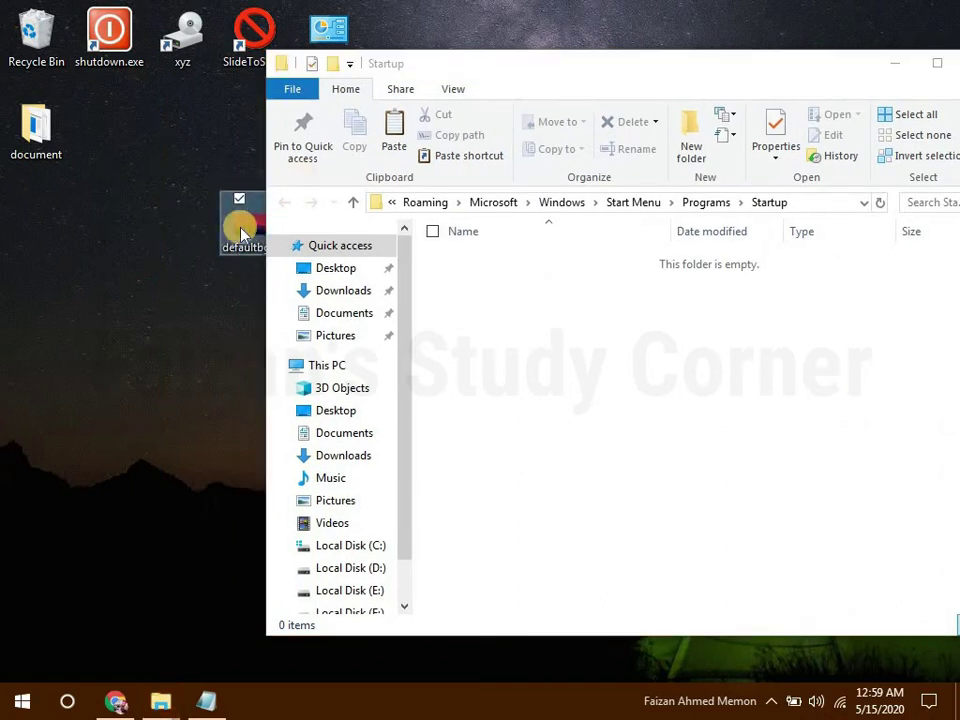
{"action": "right_click", "coordinate": [240, 232]}
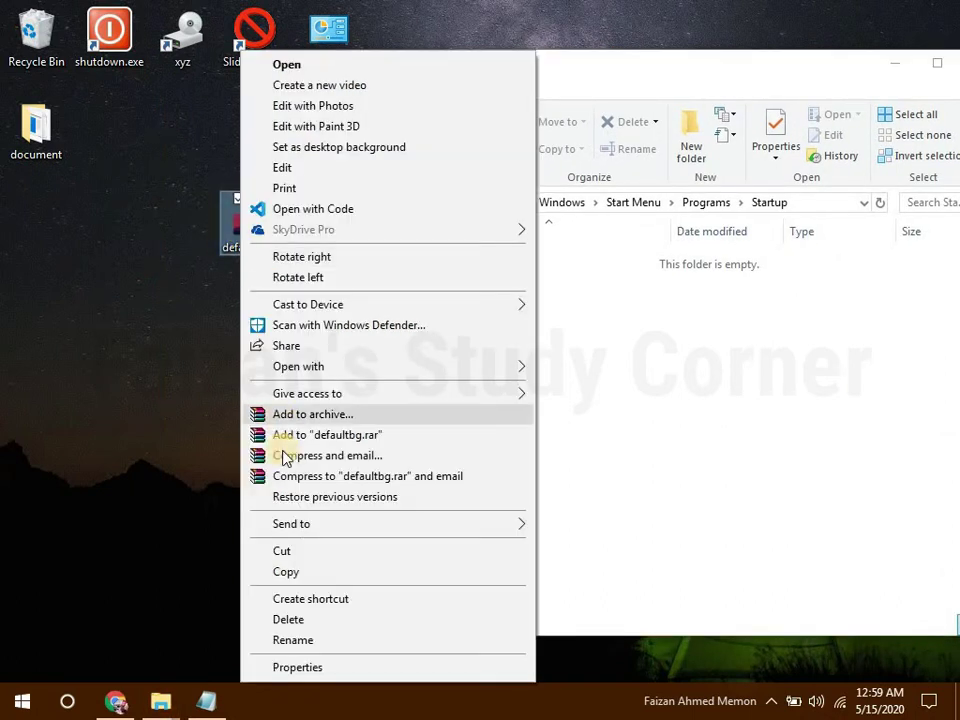
{"action": "left_click", "coordinate": [302, 576]}
{"action": "left_click", "coordinate": [508, 336]}
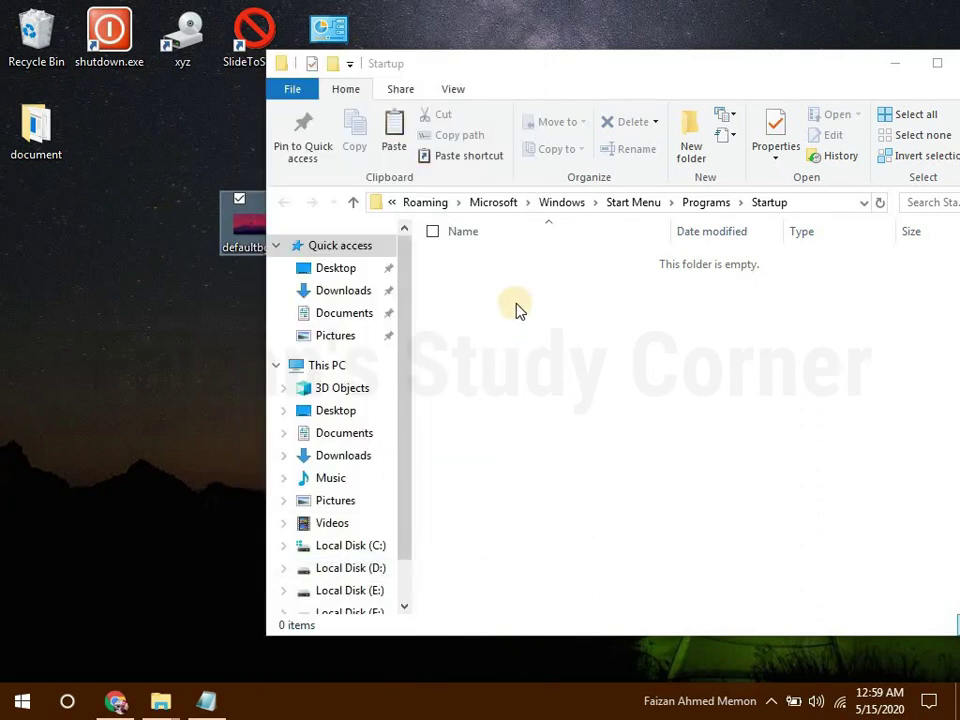
{"action": "right_click", "coordinate": [517, 311]}
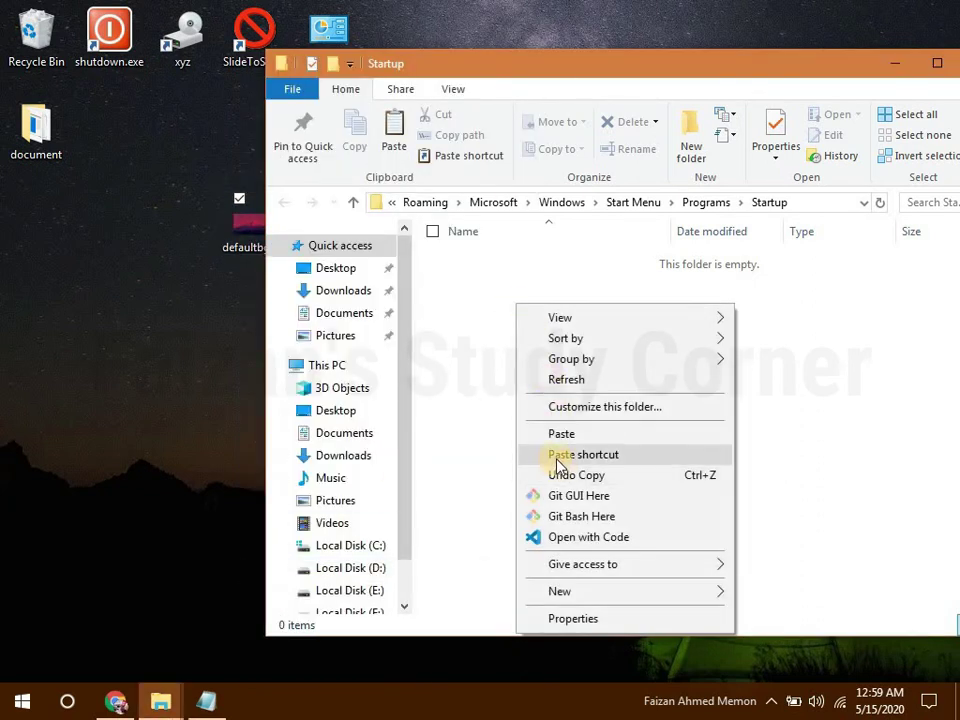
{"action": "left_click", "coordinate": [575, 454]}
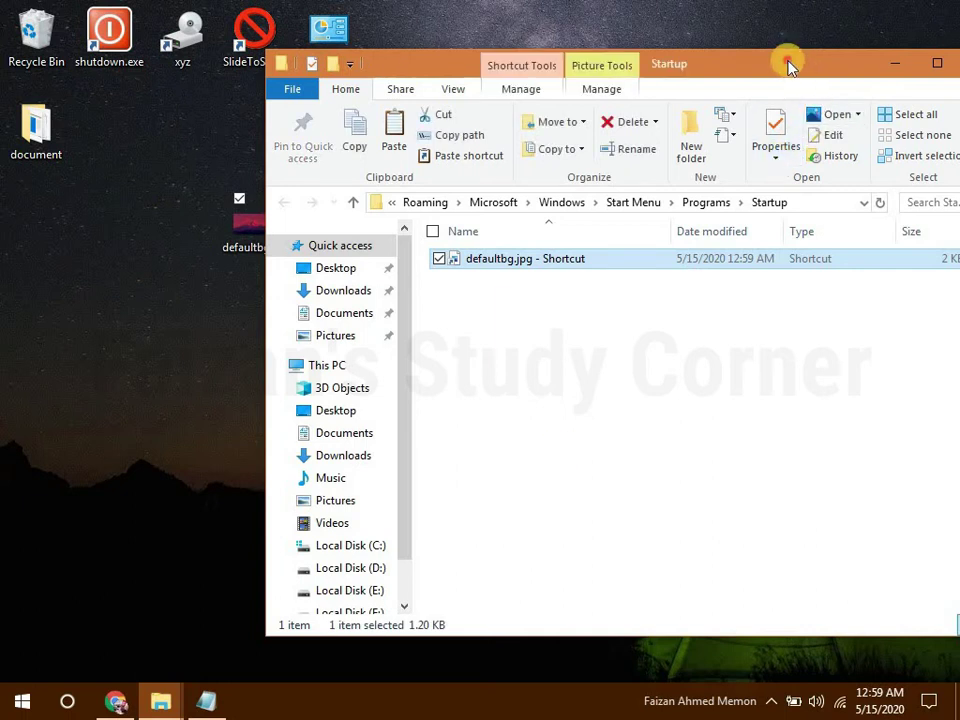
{"action": "left_click_drag", "start_coordinate": [786, 64], "coordinate": [740, 64]}
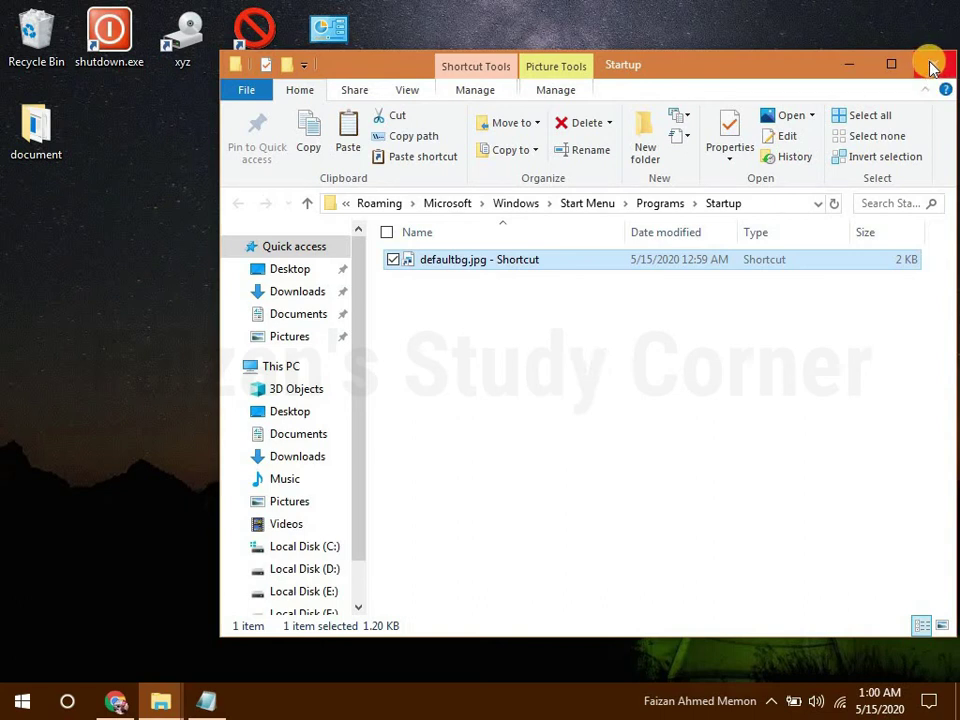
{"action": "left_click", "coordinate": [933, 64]}
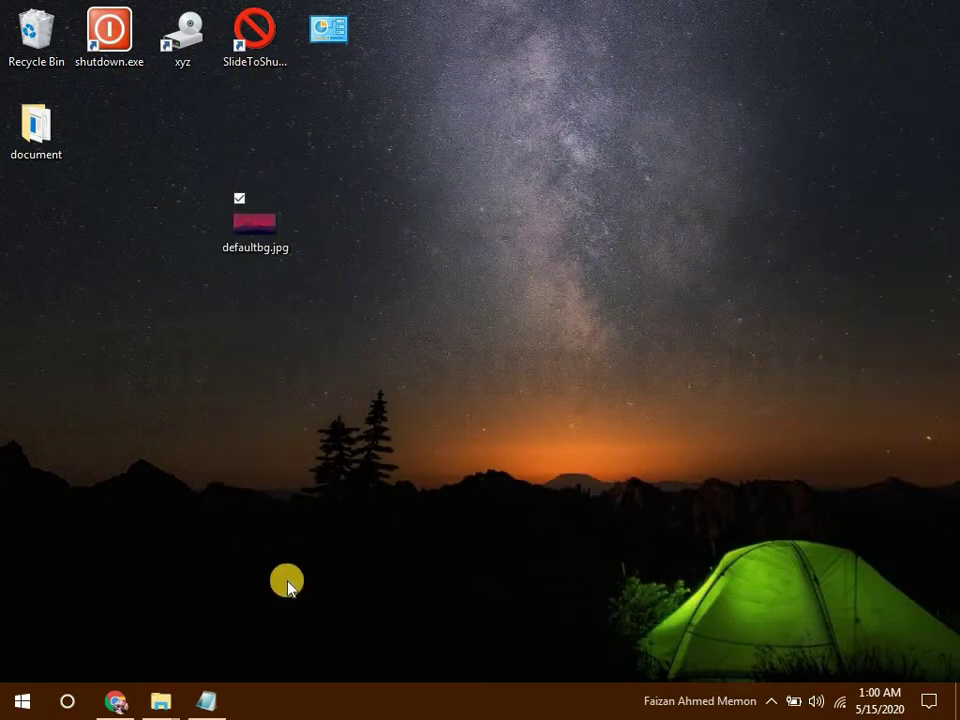
Review the list of tricks in topic.txt in Notepad, and minimize the window
{"action": "mouse_move", "coordinate": [210, 703]}
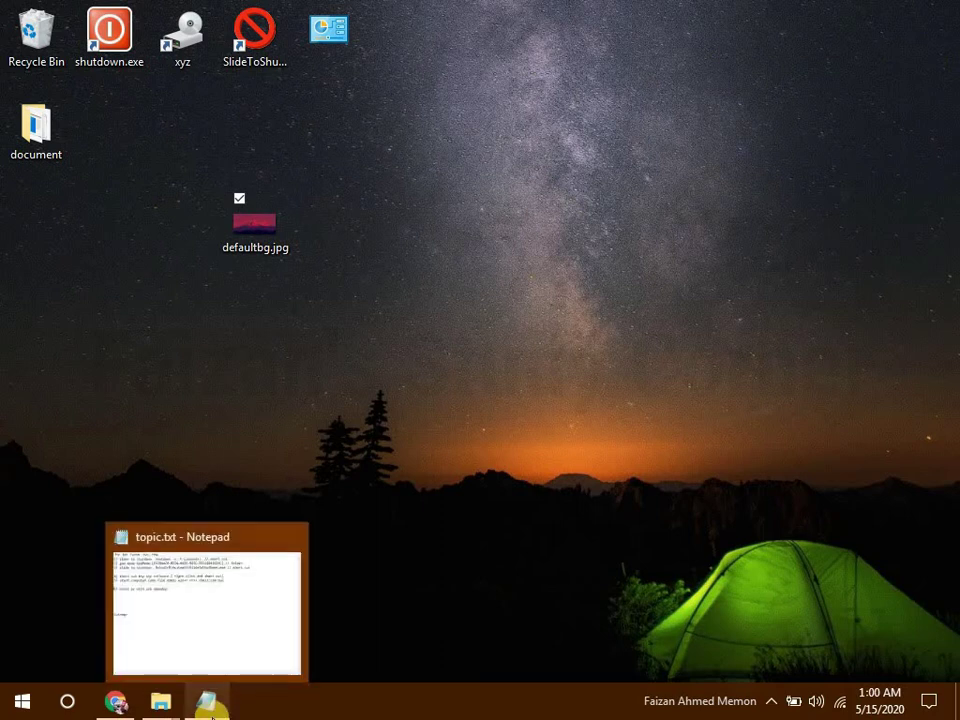
{"action": "left_click", "coordinate": [240, 610]}
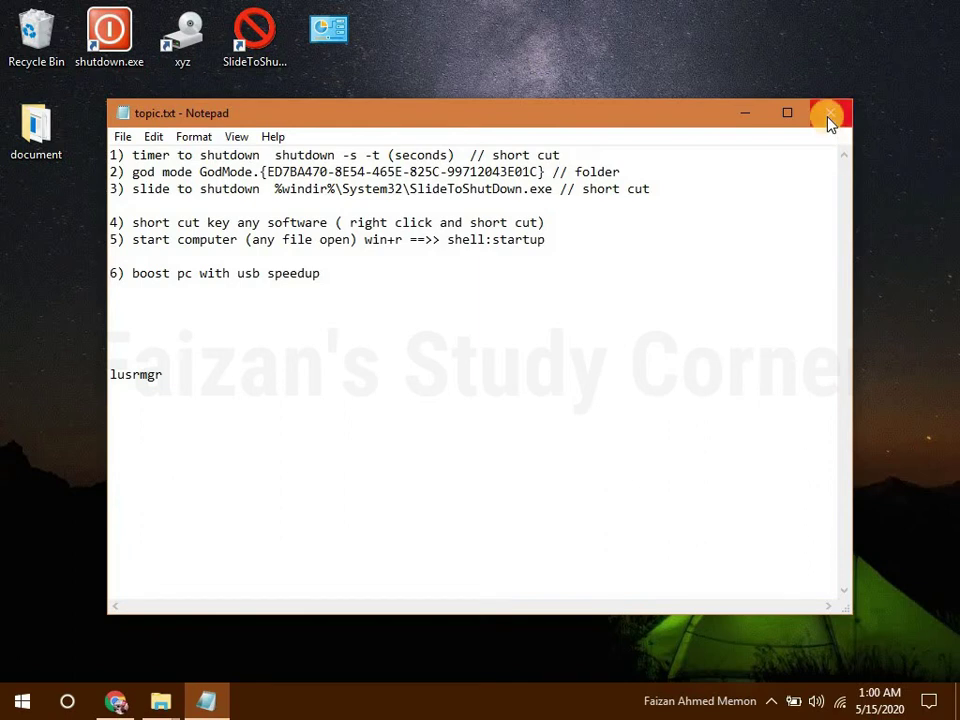
{"action": "left_click", "coordinate": [741, 113]}
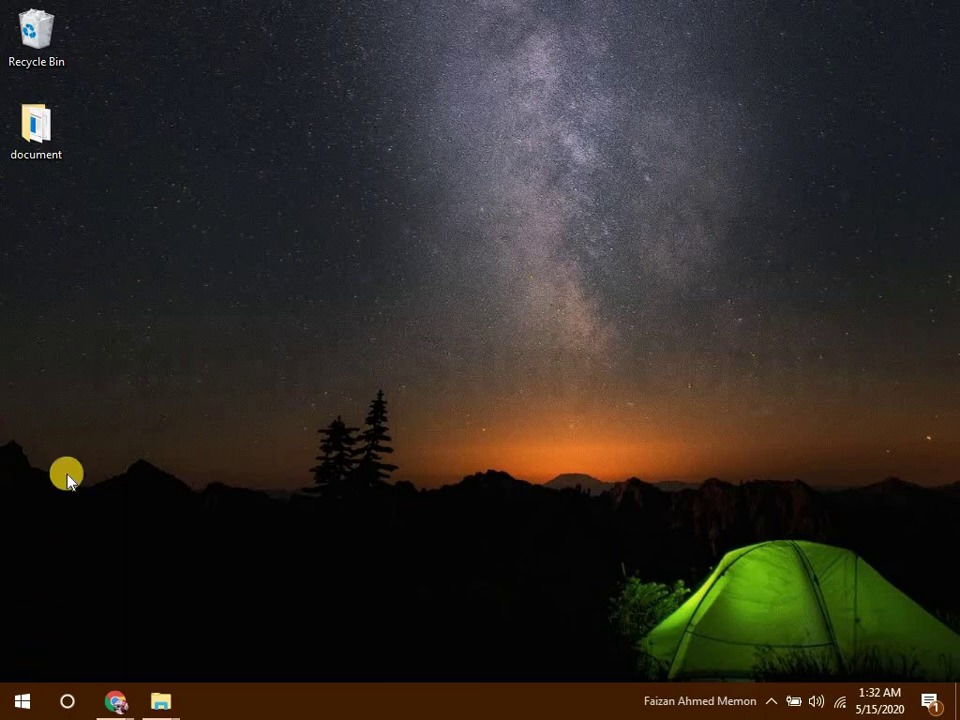
Enable "Encrypt contents to secure data" in the advanced attributes of the desktop's document folder
{"action": "right_click", "coordinate": [44, 135]}
{"action": "left_click", "coordinate": [45, 124]}
{"action": "left_click", "coordinate": [45, 124]}
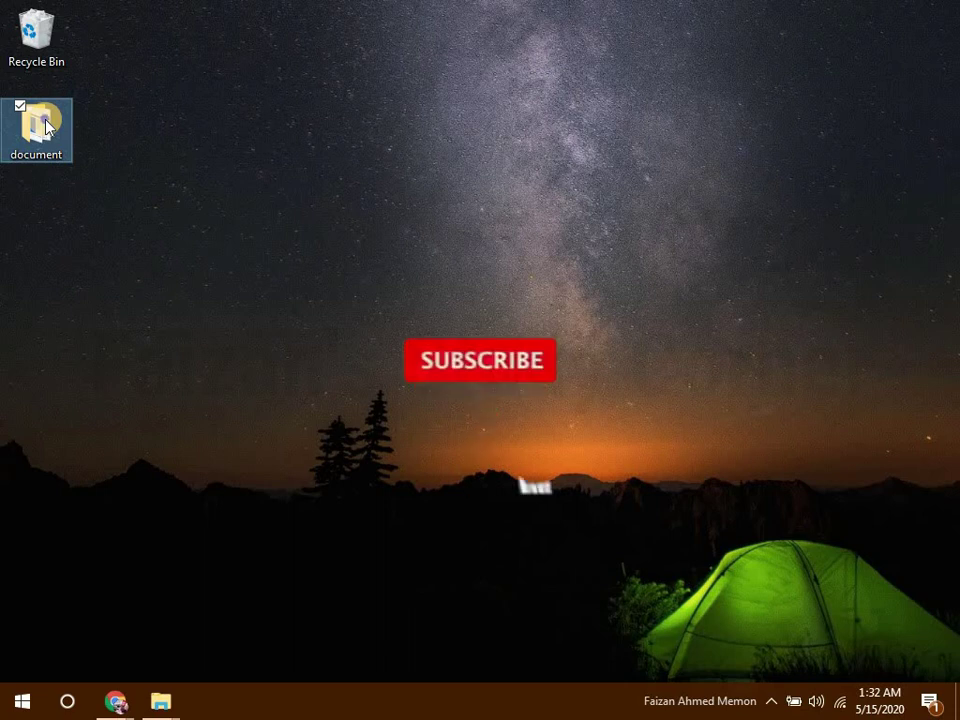
{"action": "right_click", "coordinate": [47, 124]}
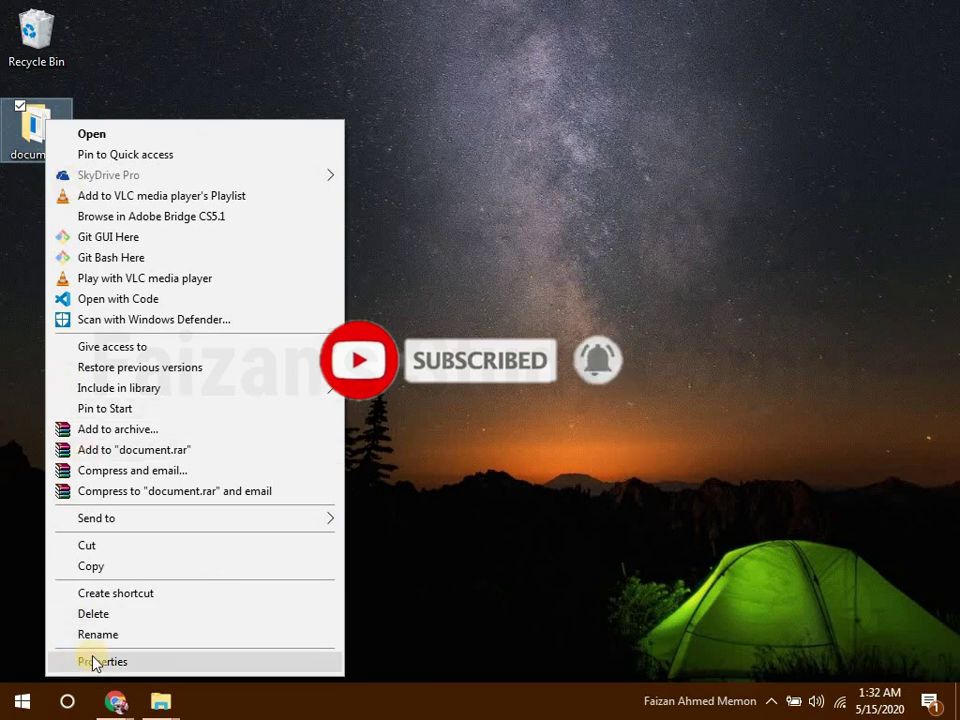
{"action": "left_click", "coordinate": [87, 662]}
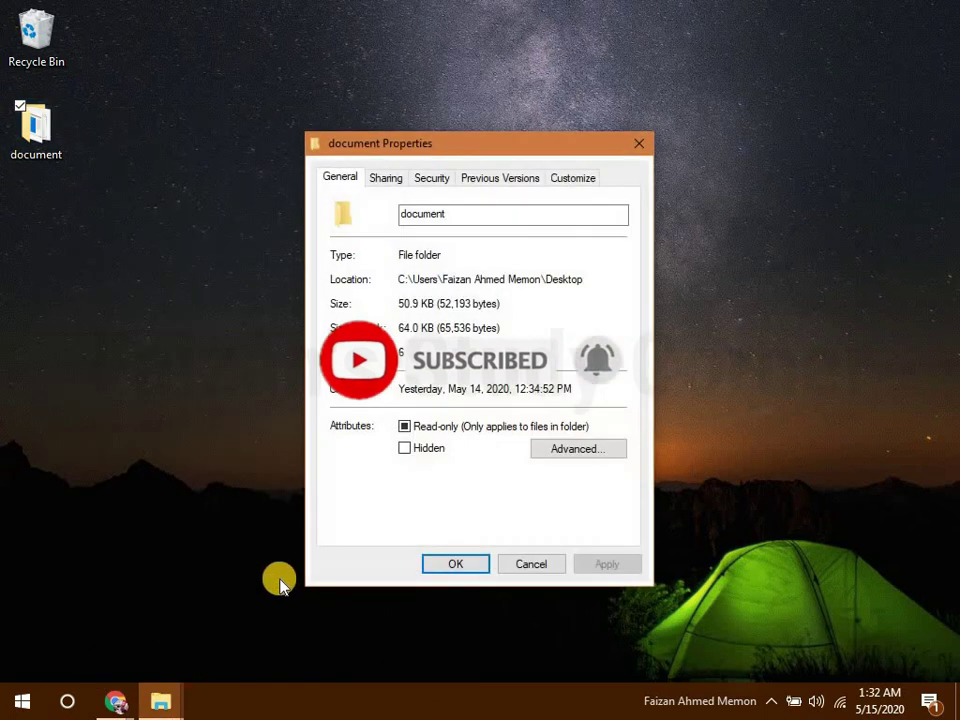
{"action": "left_click", "coordinate": [578, 449]}
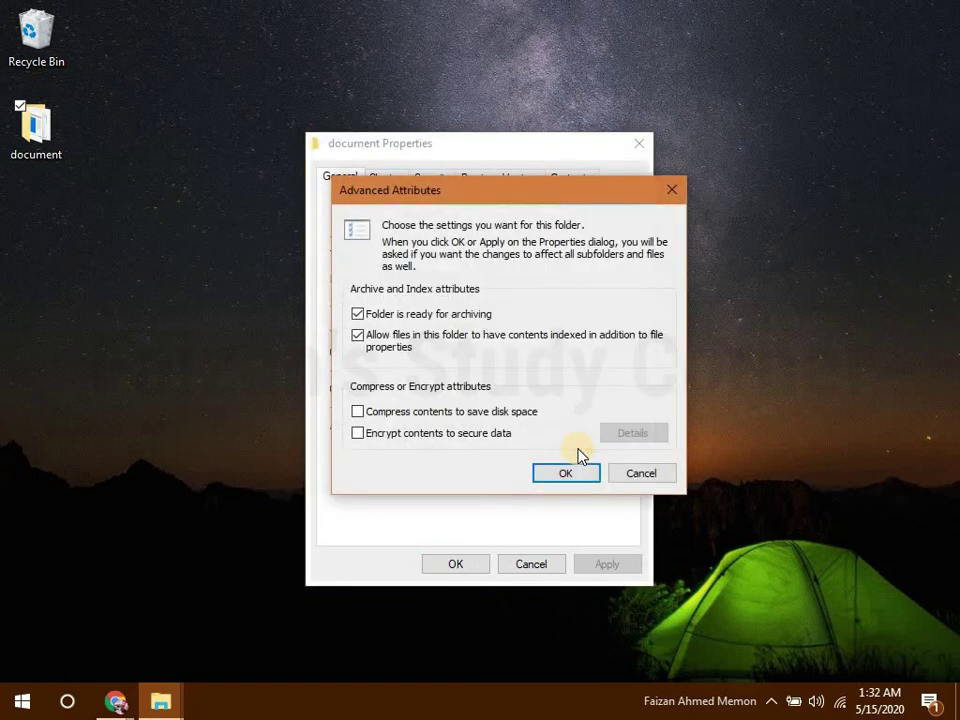
{"action": "left_click", "coordinate": [356, 435]}
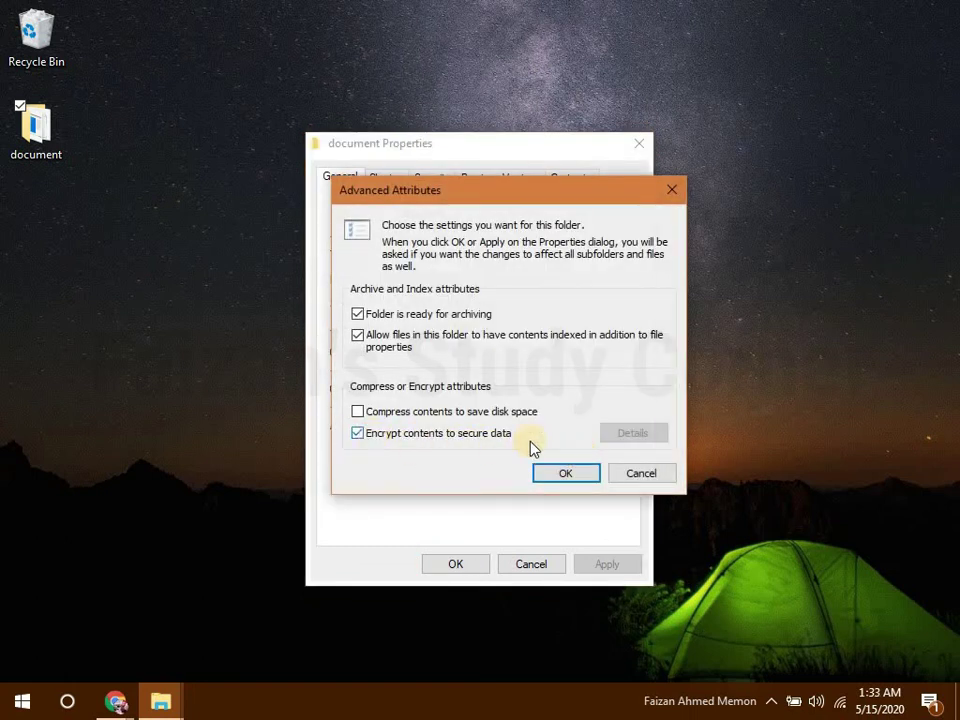
{"action": "left_click", "coordinate": [573, 479]}
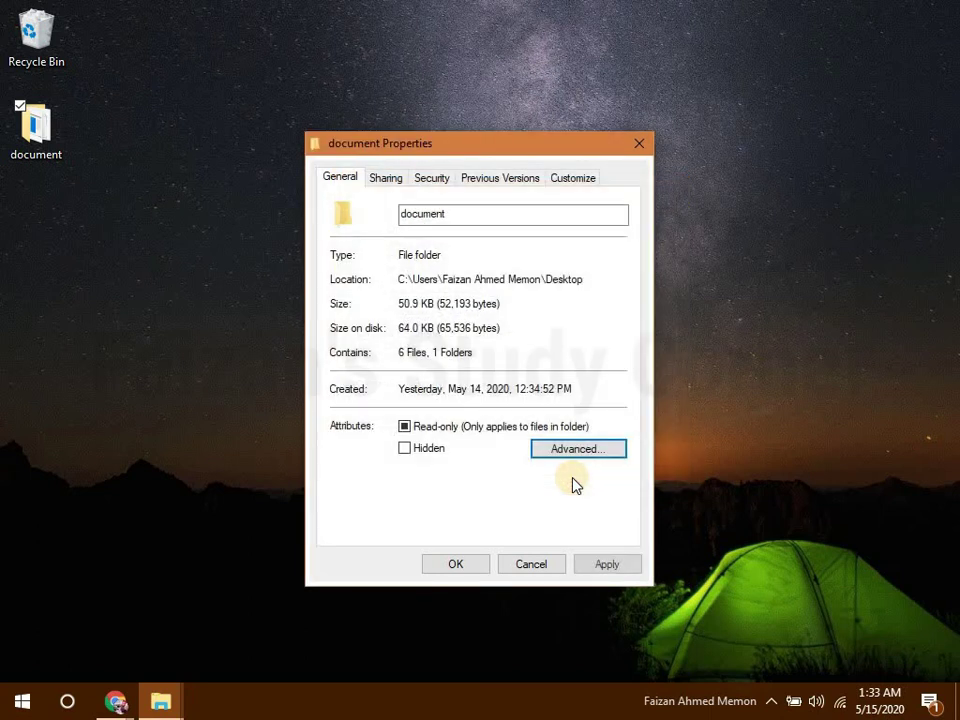
Apply the encryption change to the document folder, its subfolders and files, and close its properties
{"action": "left_click", "coordinate": [480, 562]}
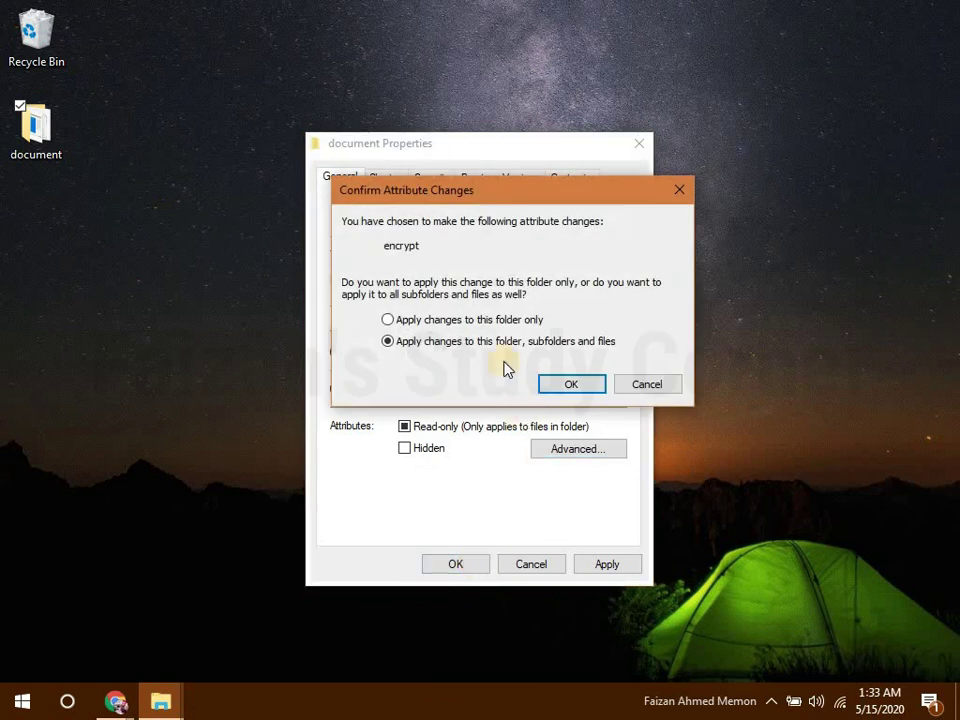
{"action": "left_click", "coordinate": [572, 385]}
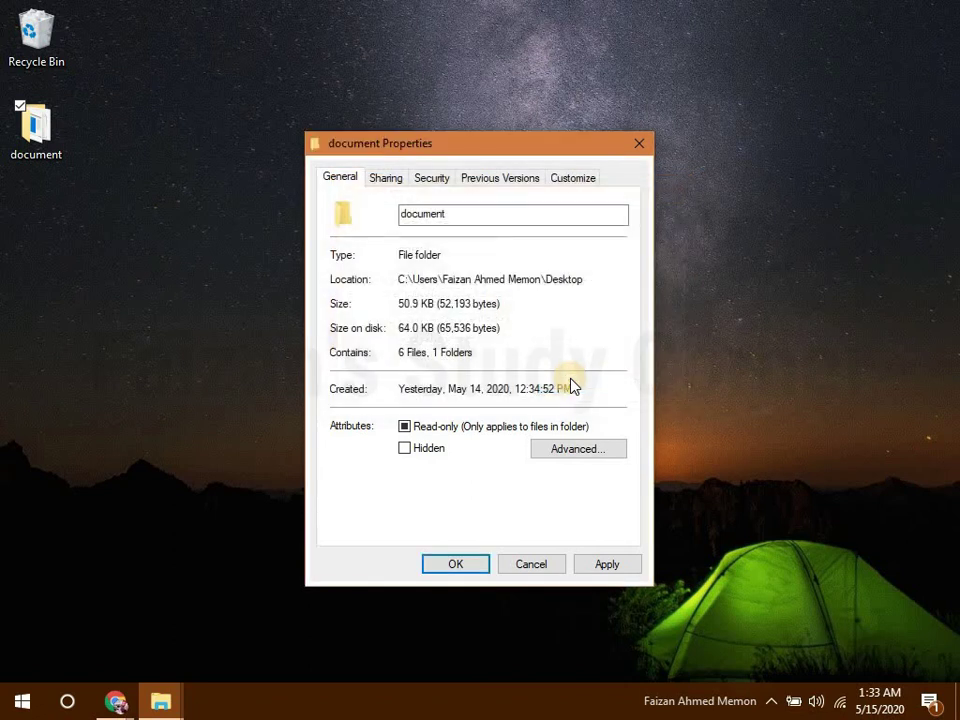
{"action": "left_click", "coordinate": [464, 568]}
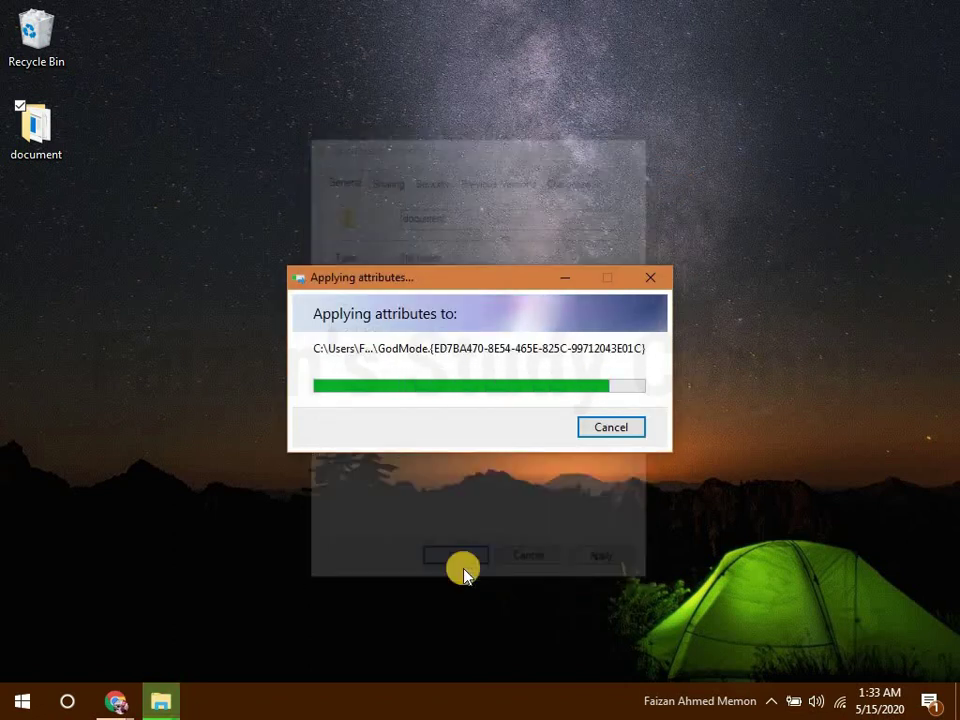
Open the encrypted document folder to check its files, select defaultbg.jpg, and close the window
{"action": "double_click", "coordinate": [53, 127]}
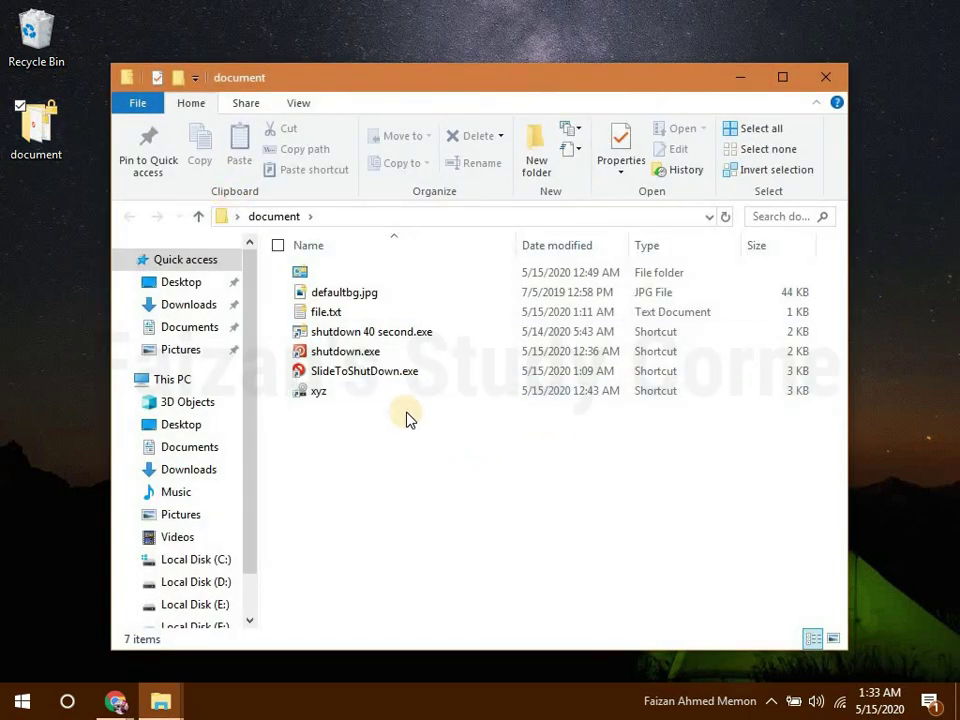
{"action": "left_click", "coordinate": [366, 299]}
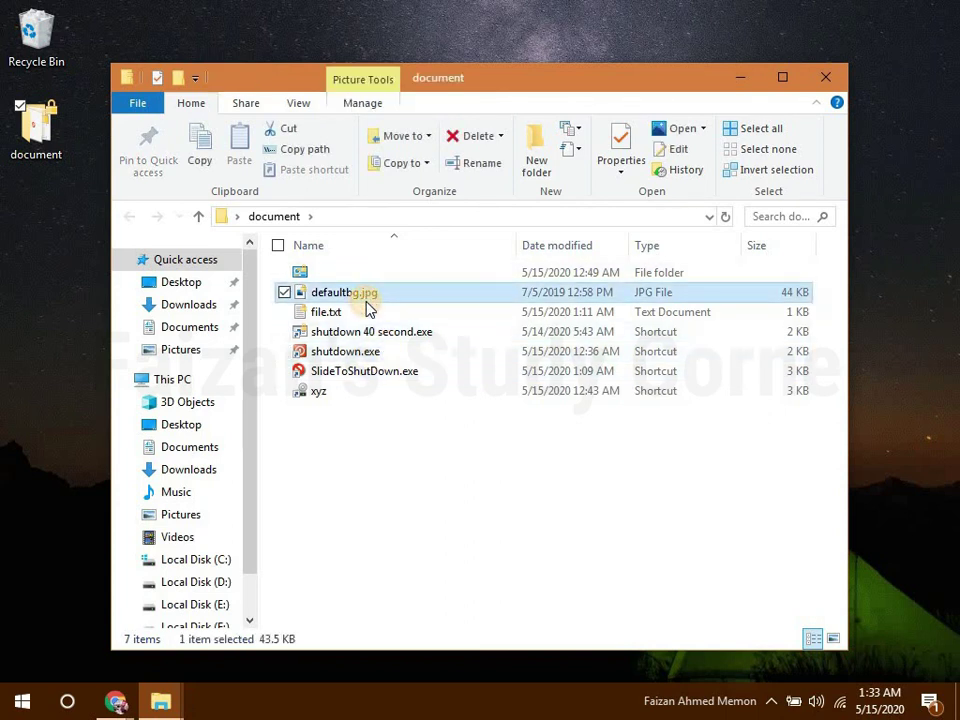
{"action": "left_click", "coordinate": [827, 74]}
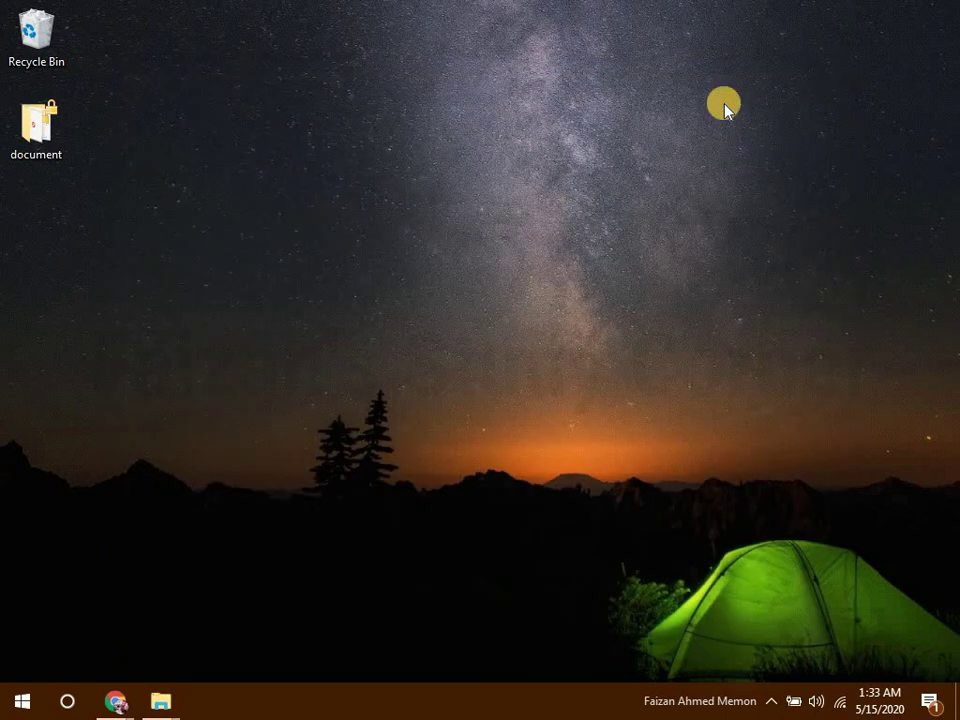